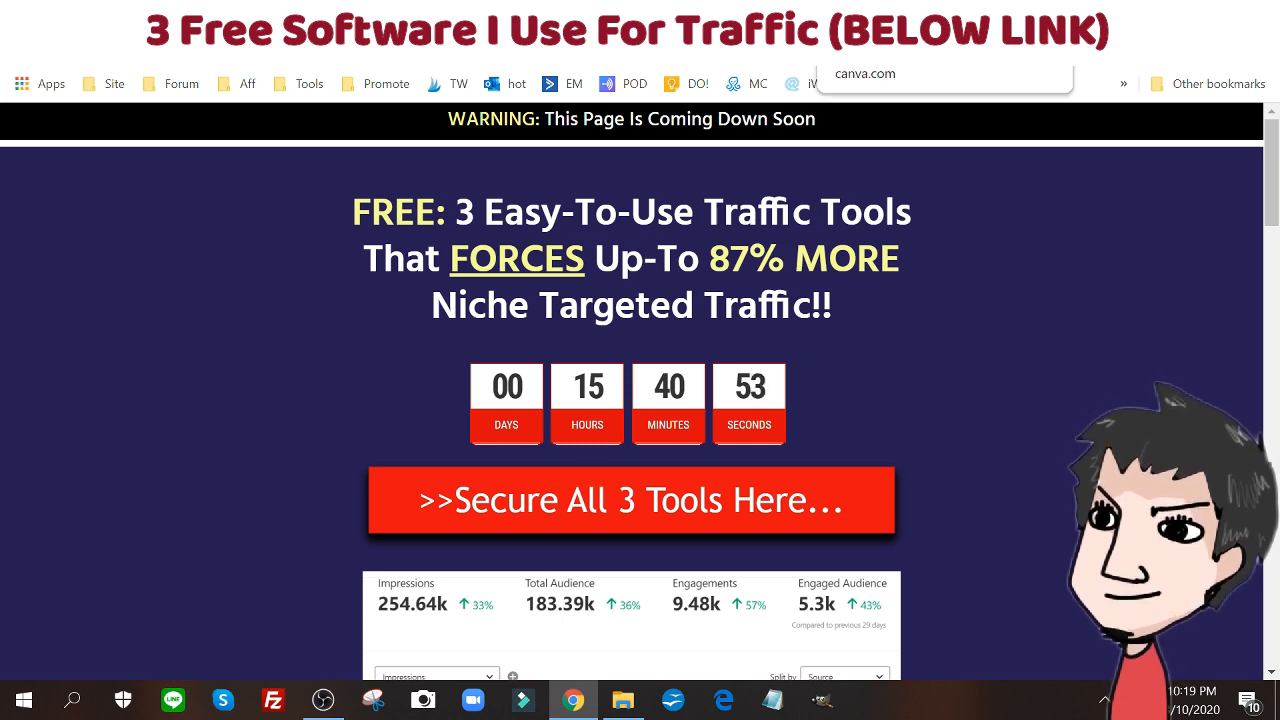
Switch to Canva, create a Pinterest Pin design and apply the "16 Reasons to Hike on Your Birthday" template.
click(880, 15)
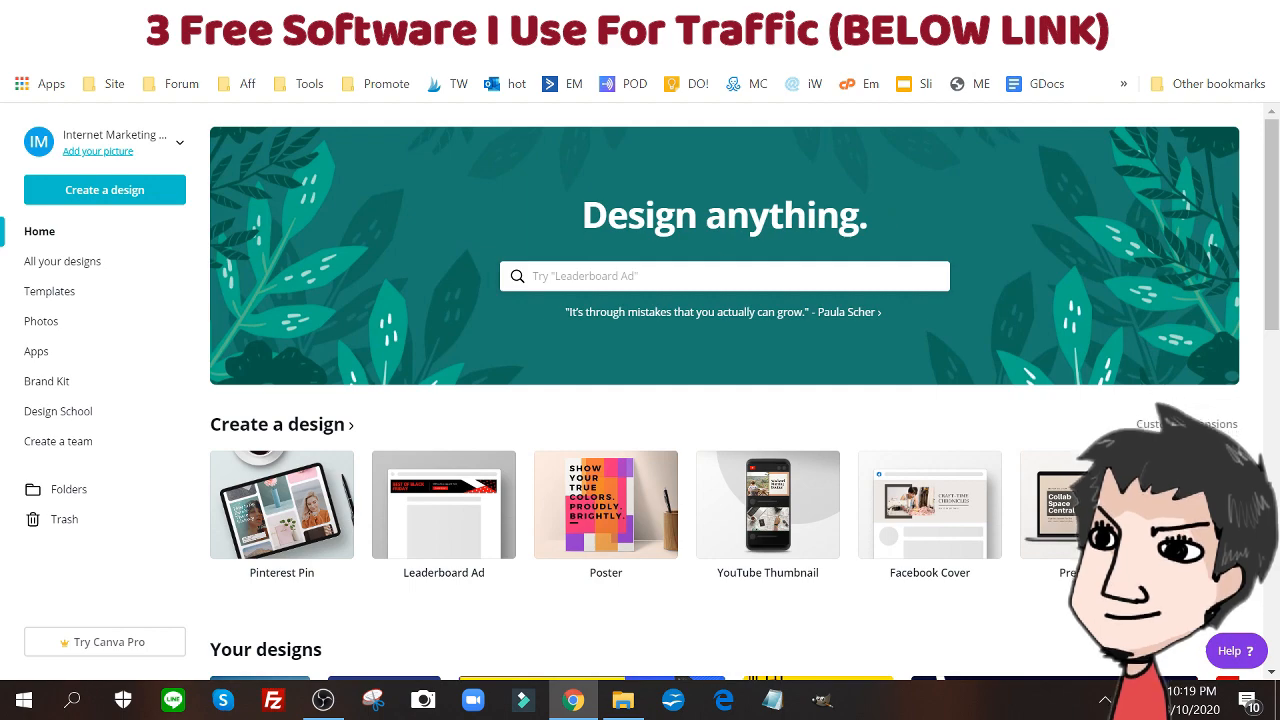
scroll(526, 314, down, 3)
scroll(837, 303, up, 3)
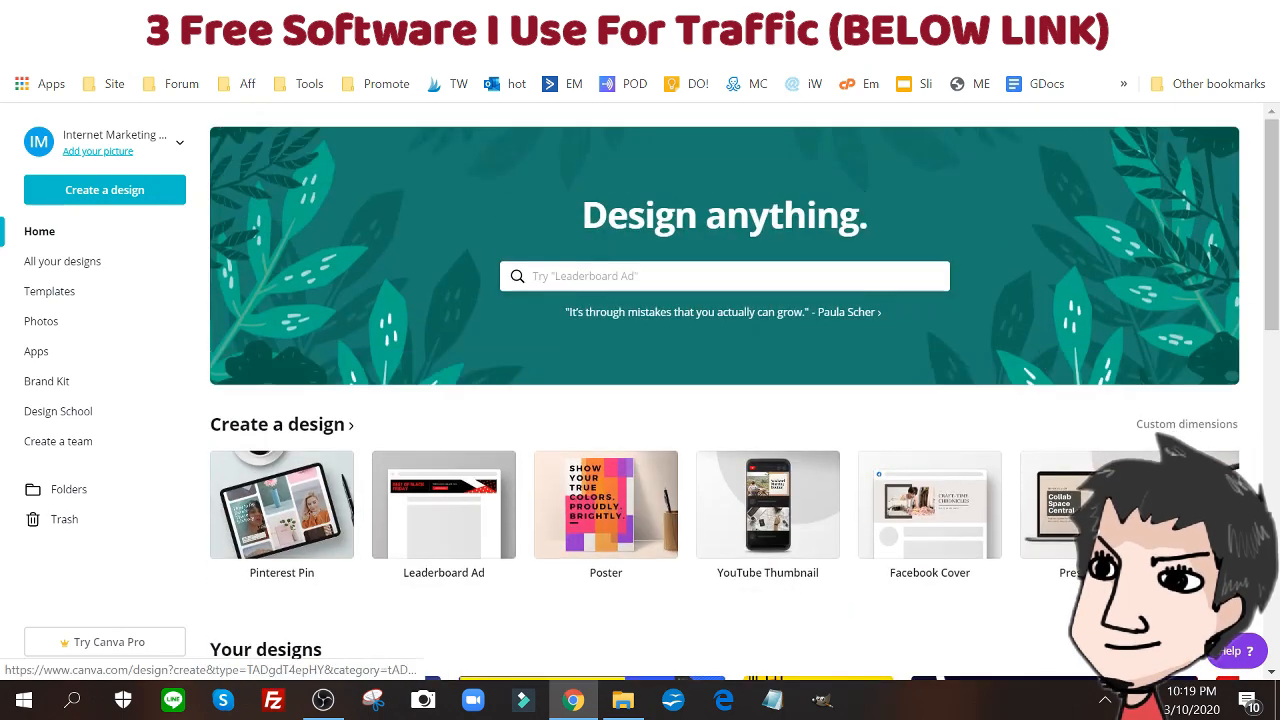
click(1238, 504)
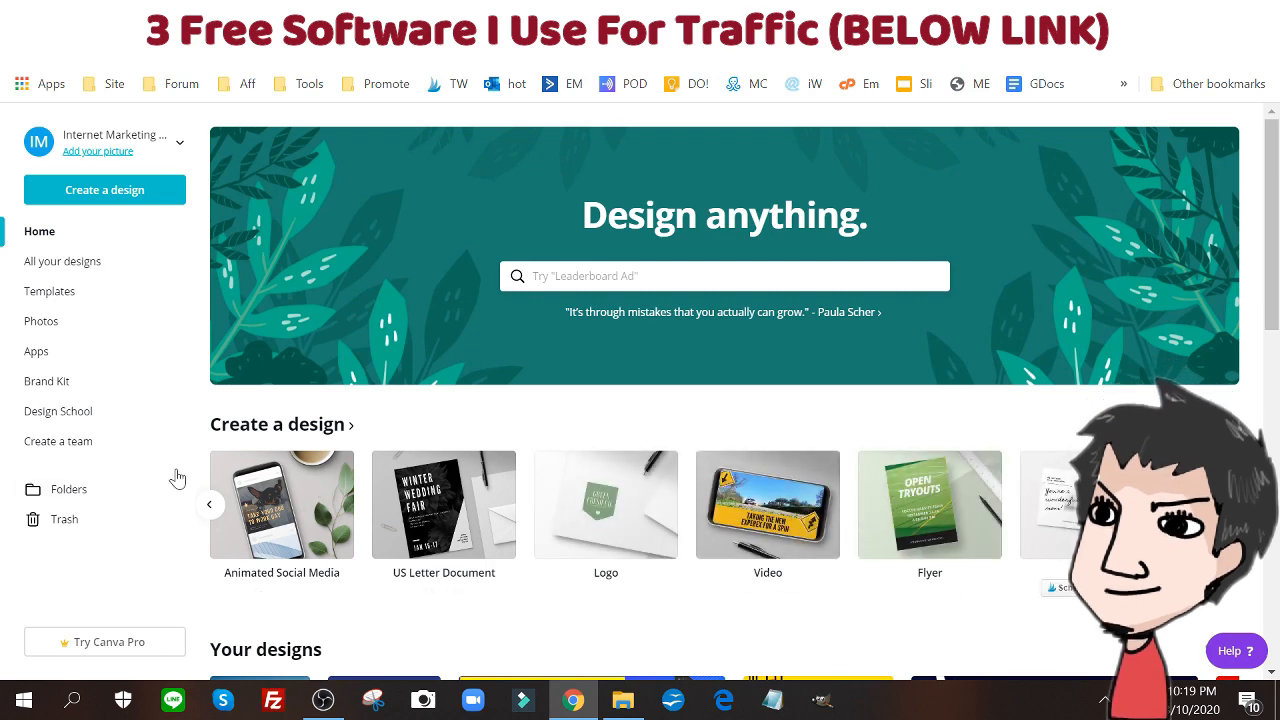
click(209, 504)
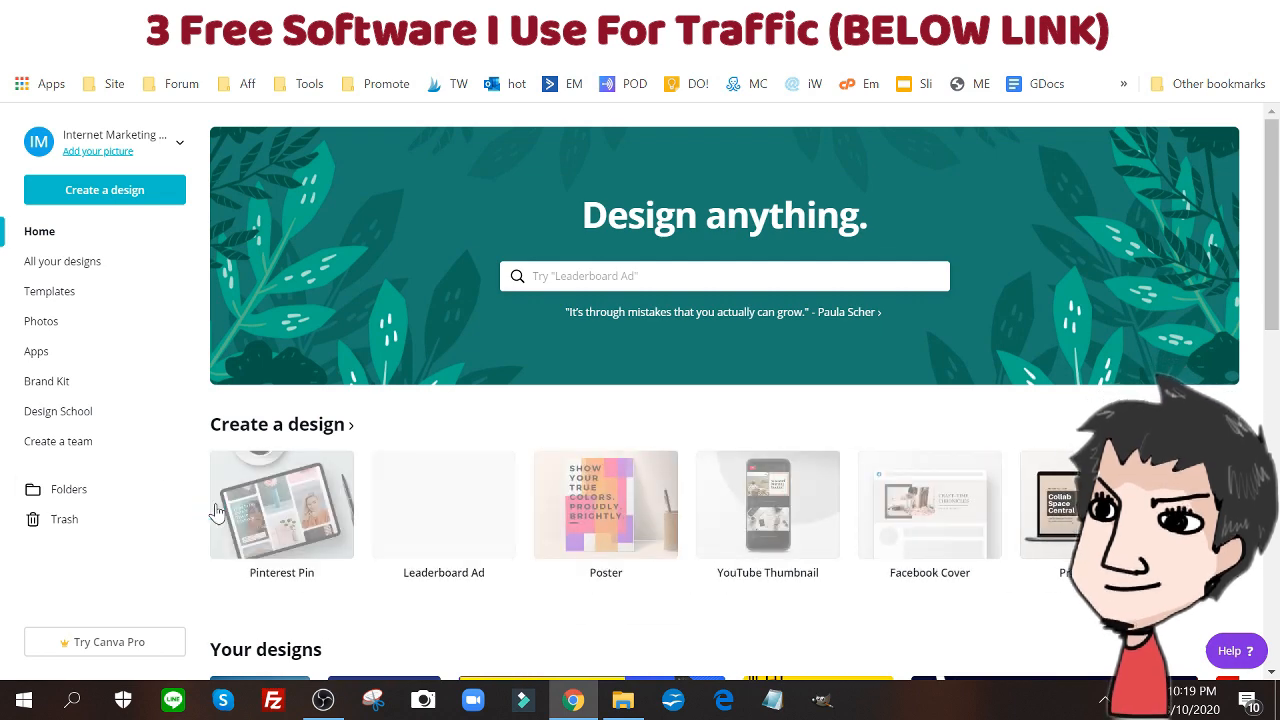
click(287, 487)
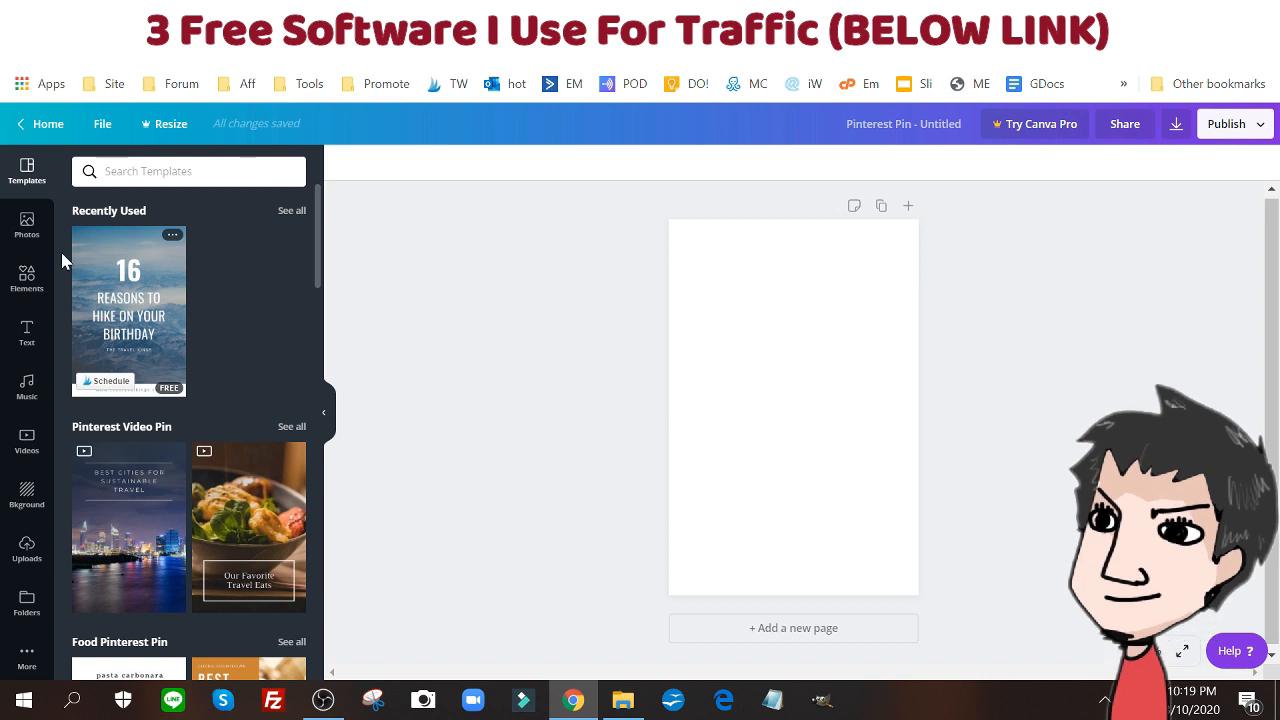
click(129, 276)
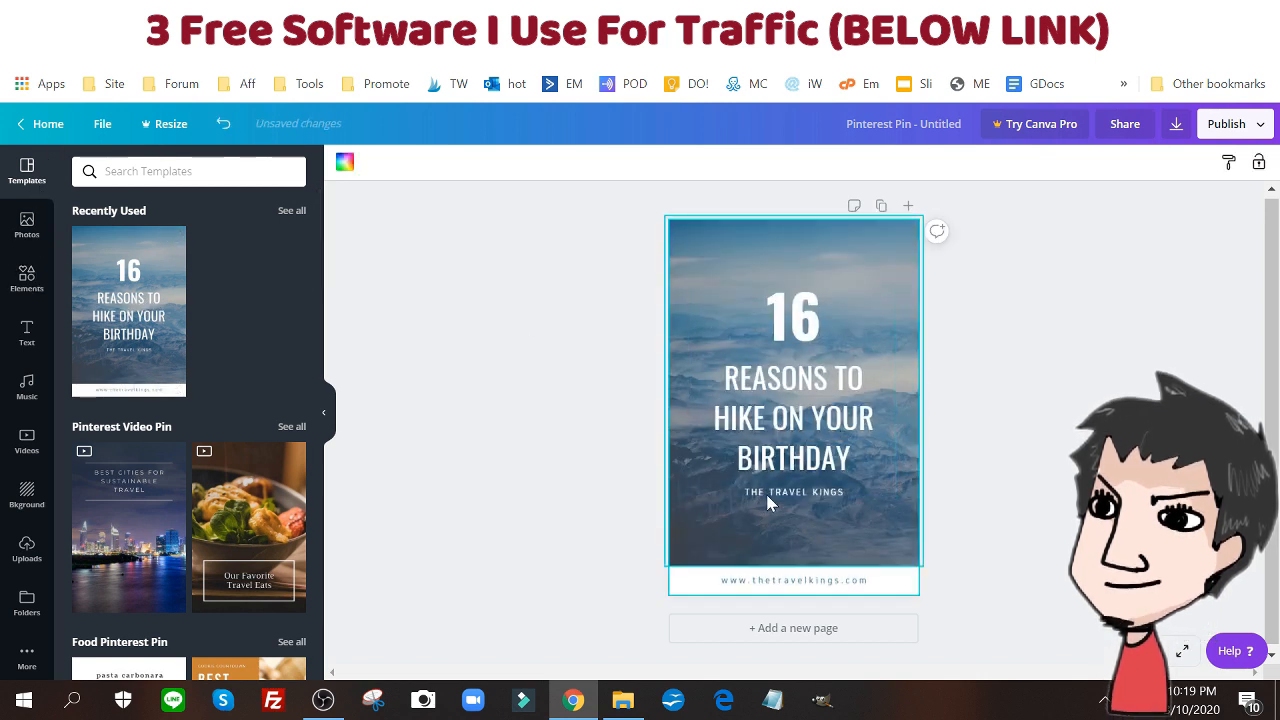
click(770, 585)
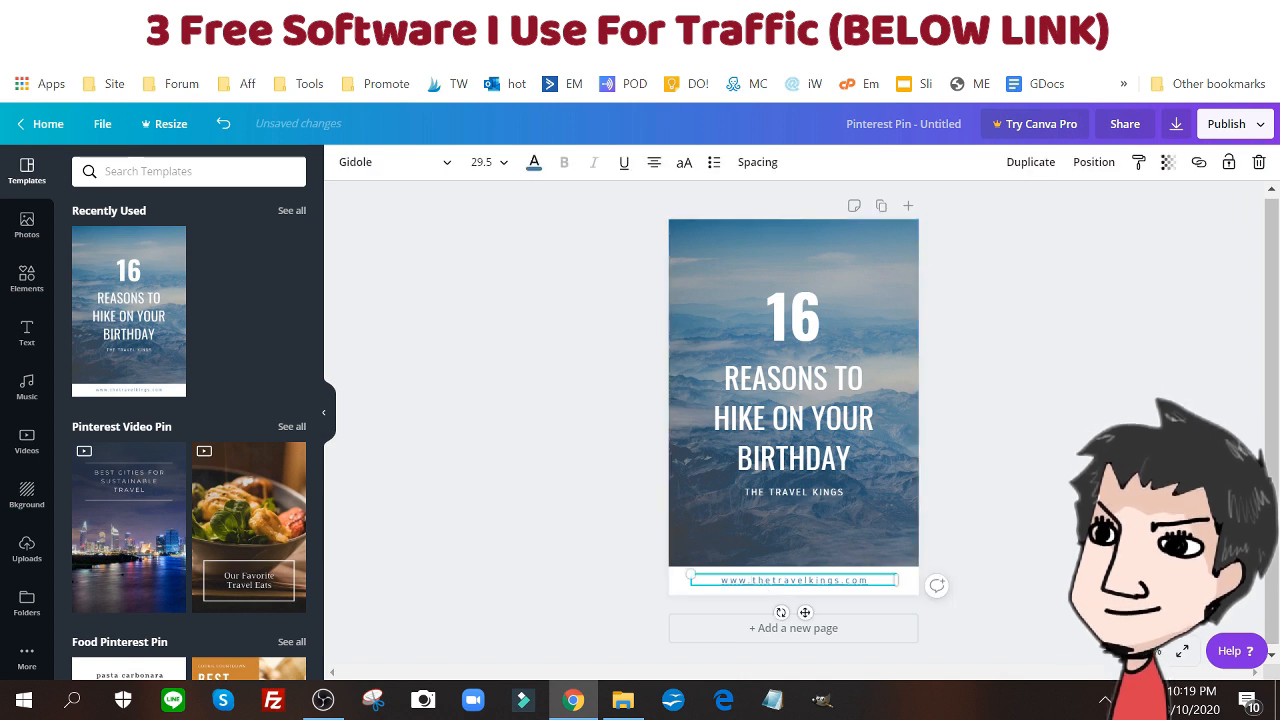
drag(790, 580, 838, 580)
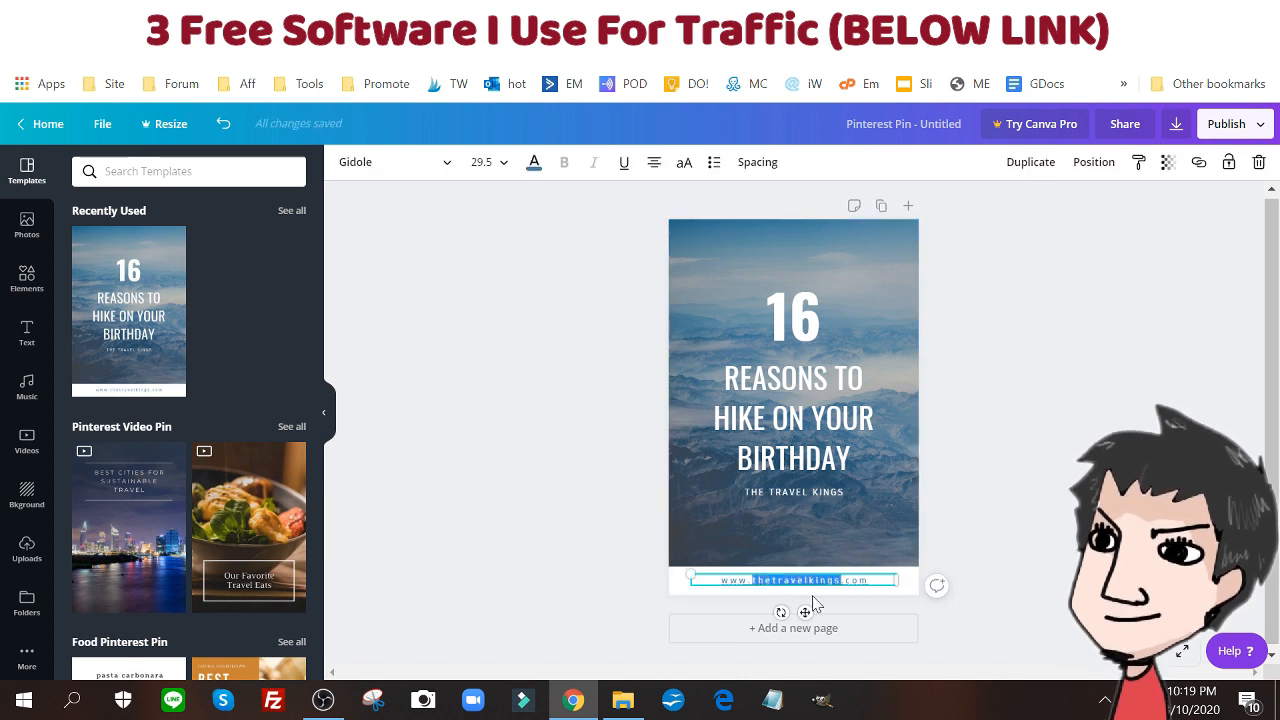
text(in)
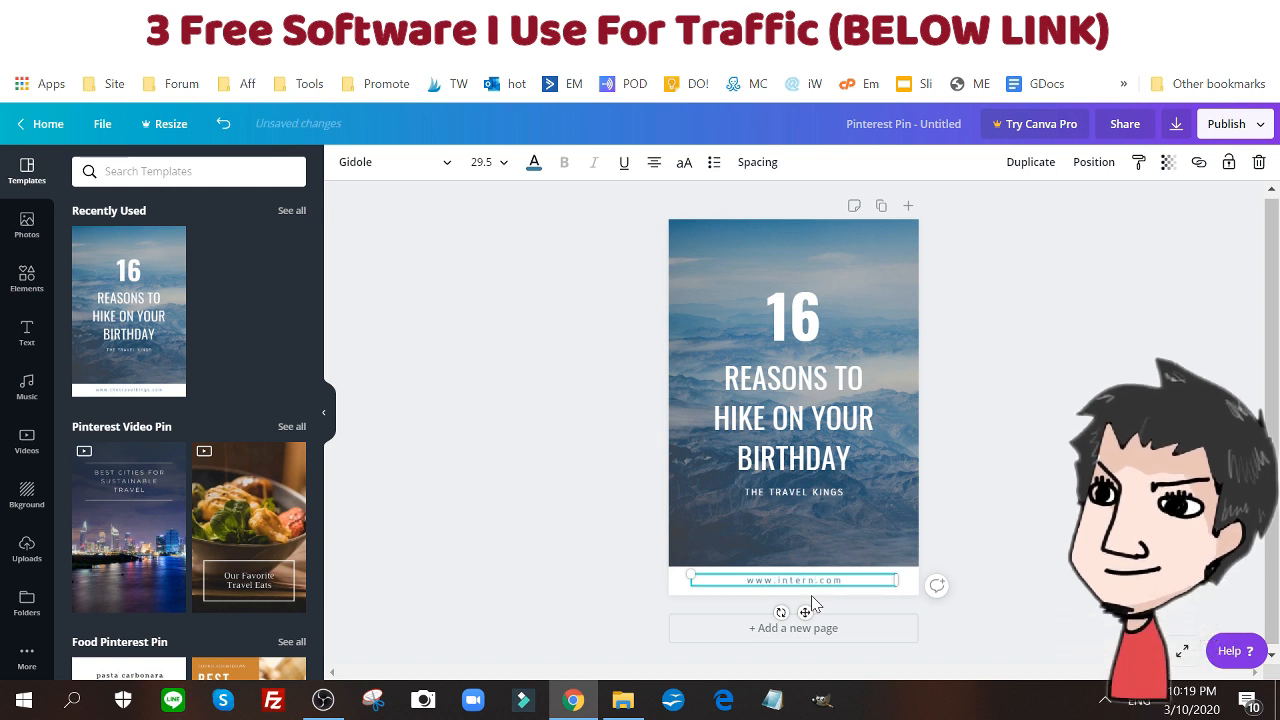
text(ternetmarketin)
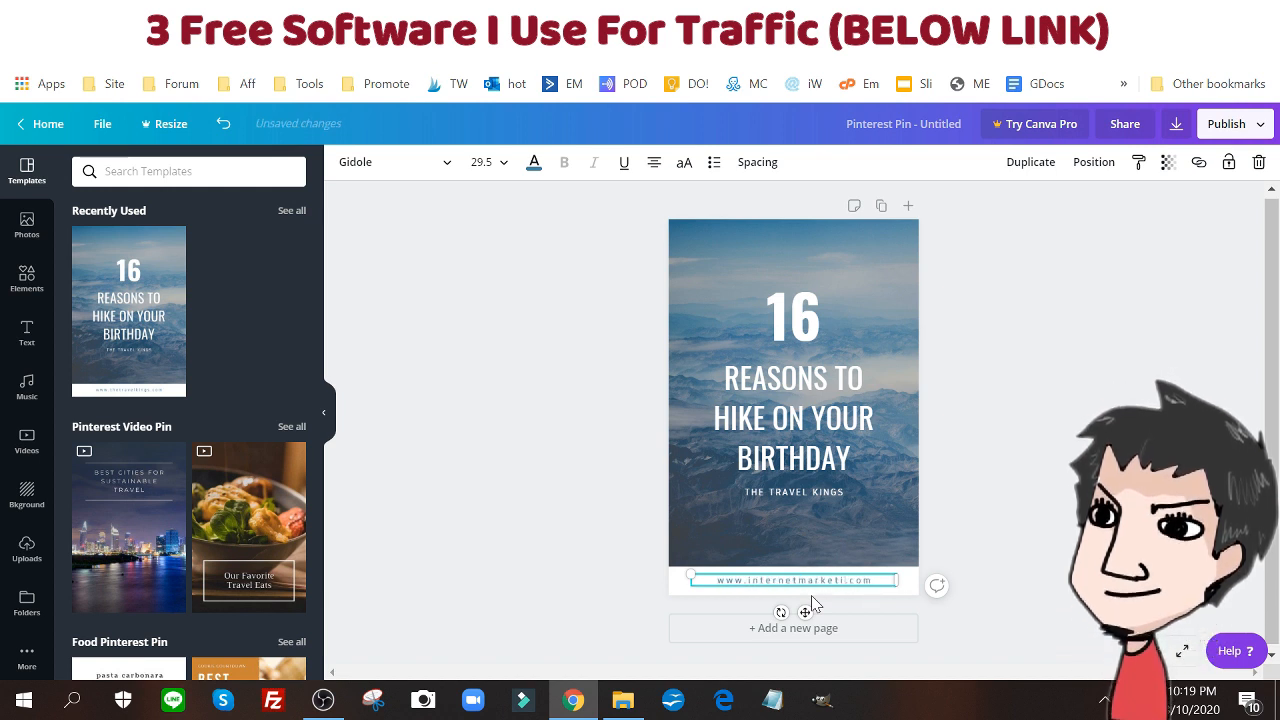
text(ggym)
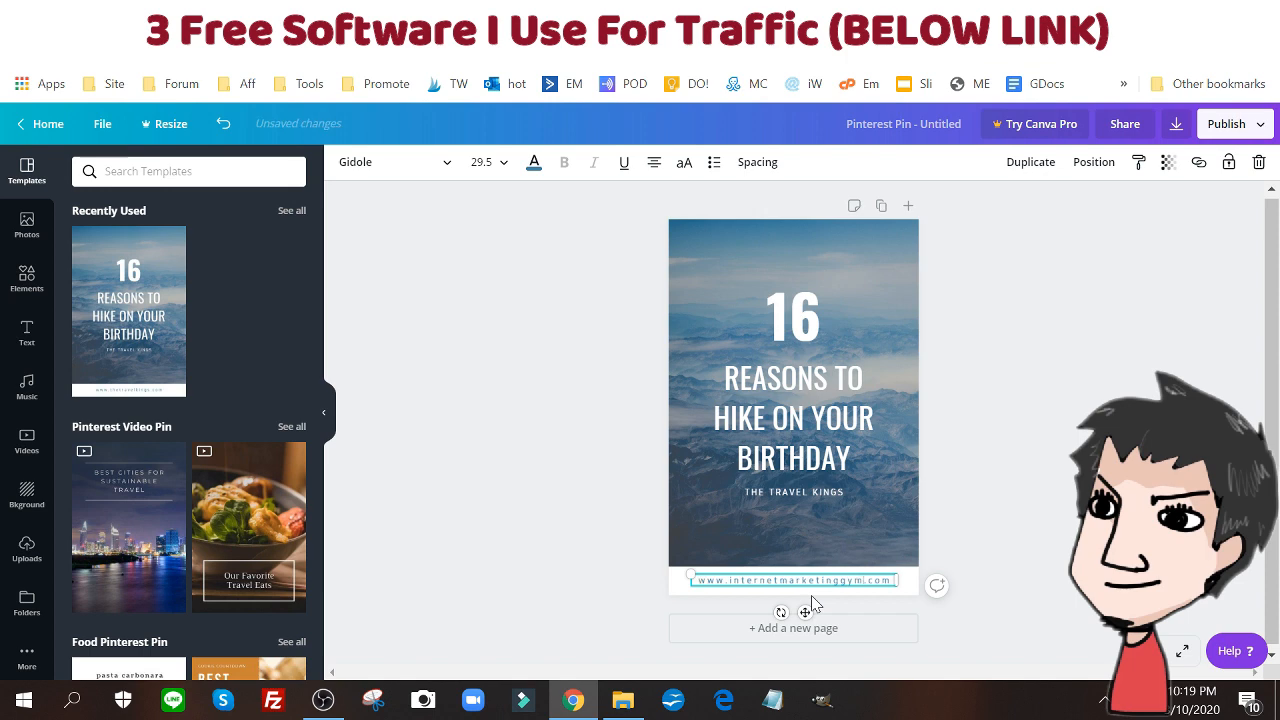
click(523, 500)
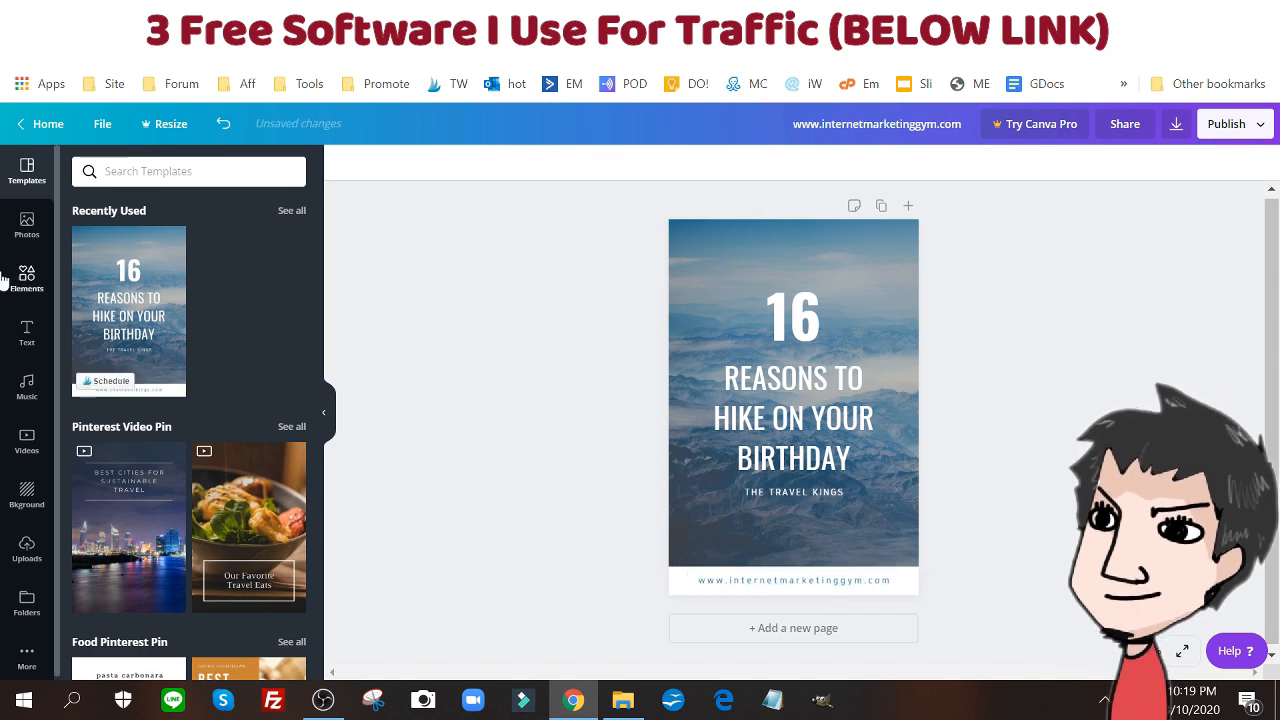
Insert the 15-second Aerial Shots bridge video into the pin and send it backward behind the background image.
click(26, 445)
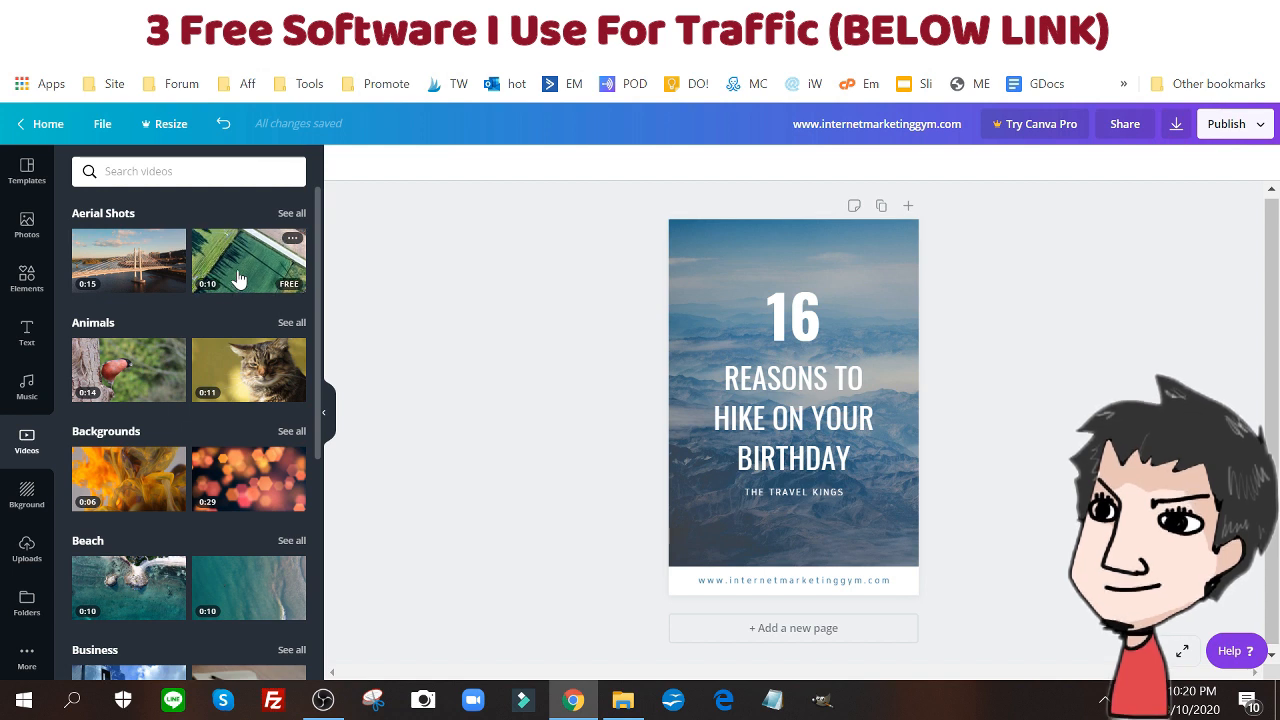
click(139, 285)
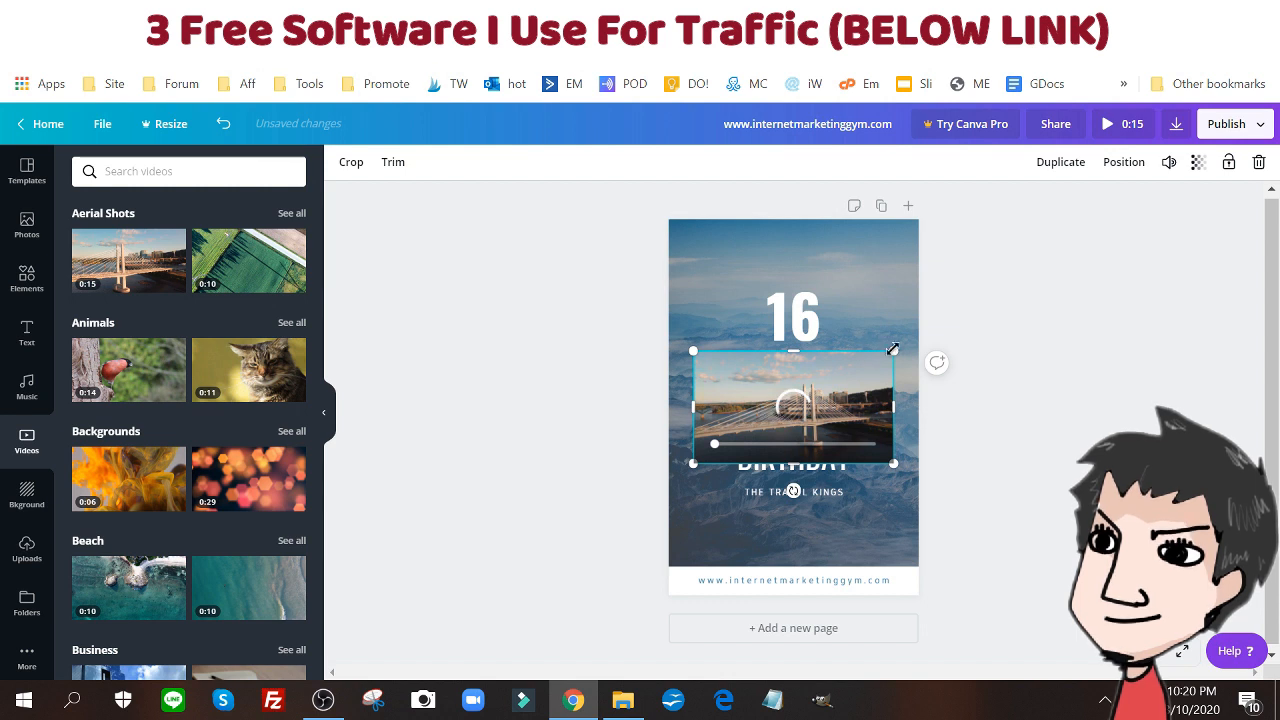
click(1130, 166)
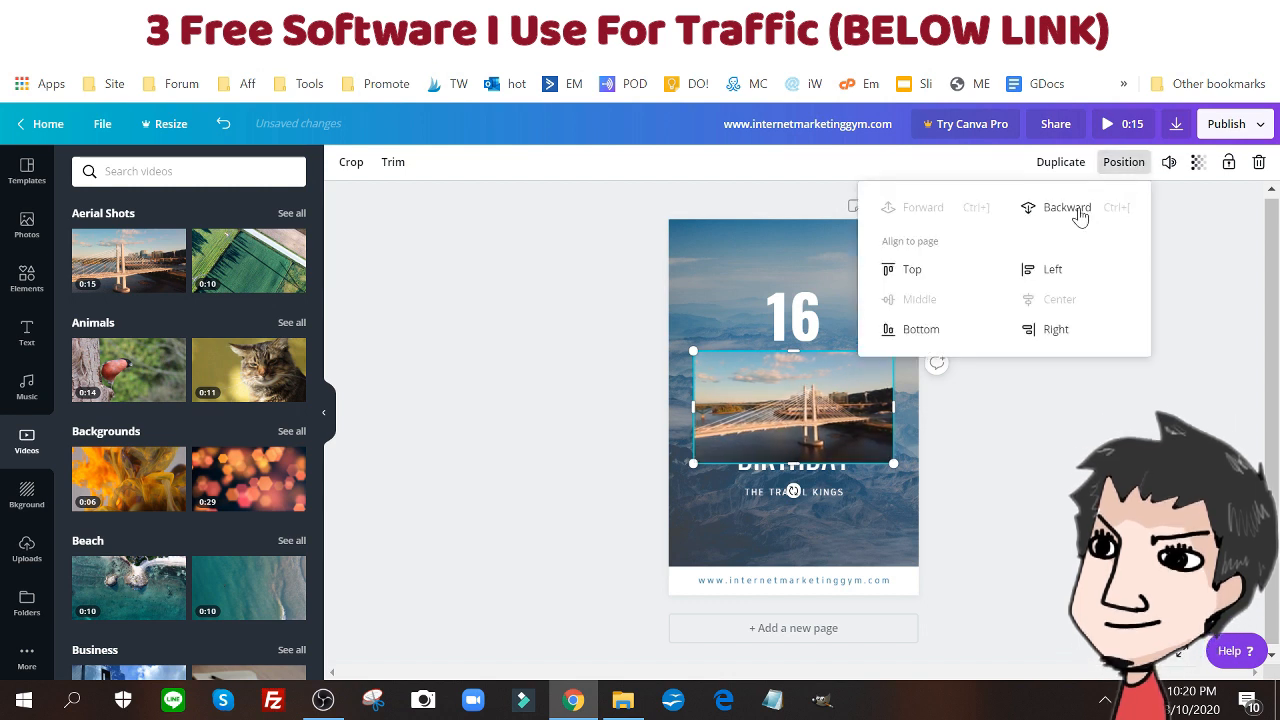
click(1090, 207)
click(1090, 207)
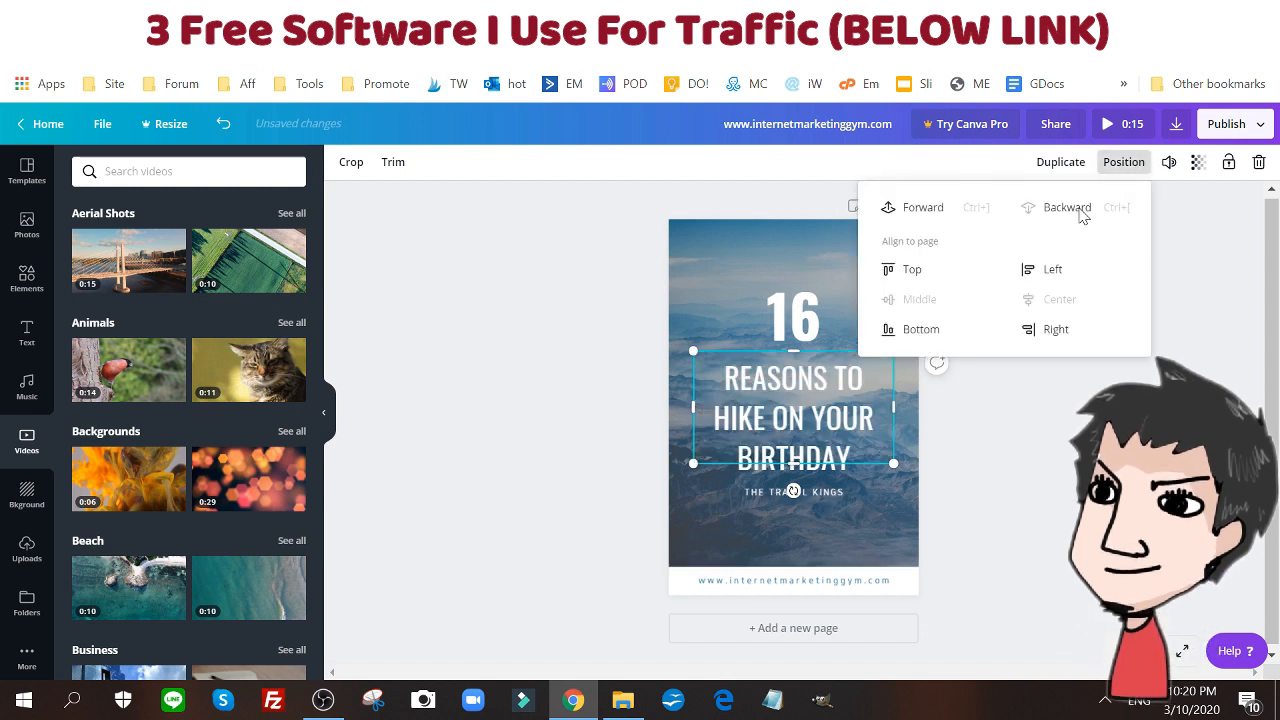
click(620, 374)
Replace the large number "16" in the heading with "3".
click(721, 281)
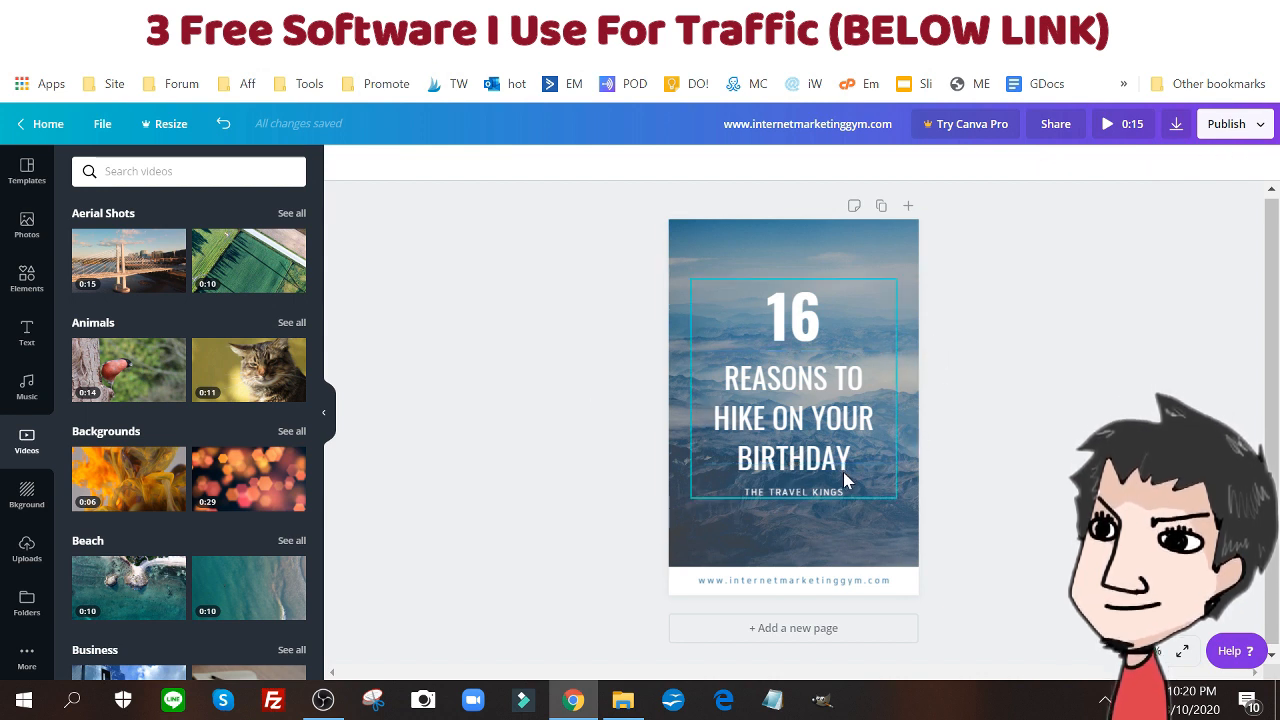
click(779, 300)
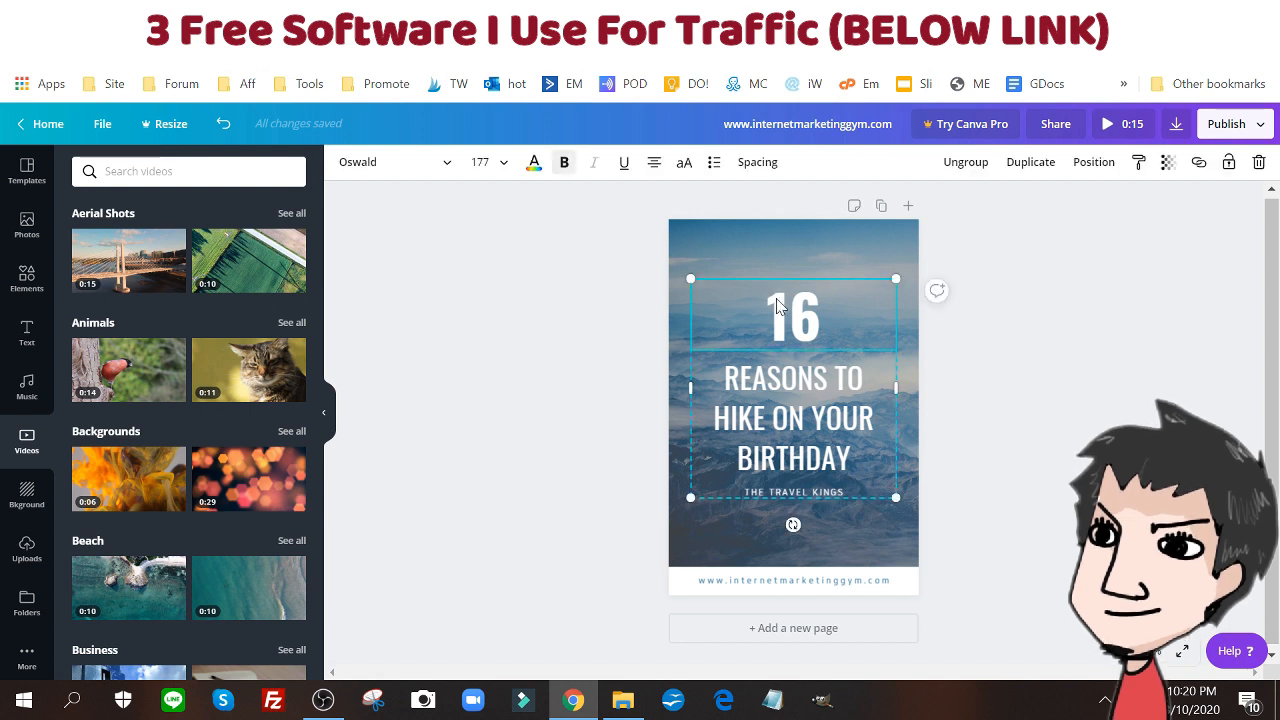
double_click(779, 300)
text(3)
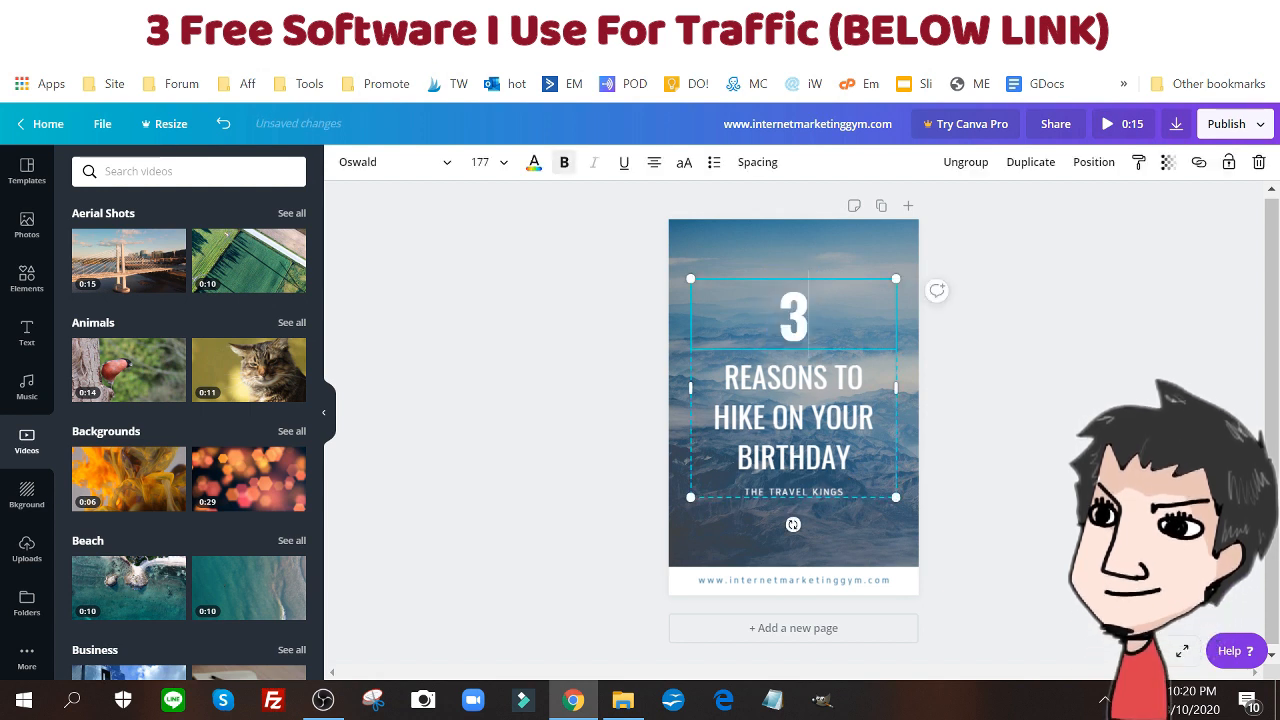
Replace "REASONS TO" in the headline with "TRAFFIC TOOLS FOR" and start a new line after it.
click(755, 372)
drag(723, 378, 866, 380)
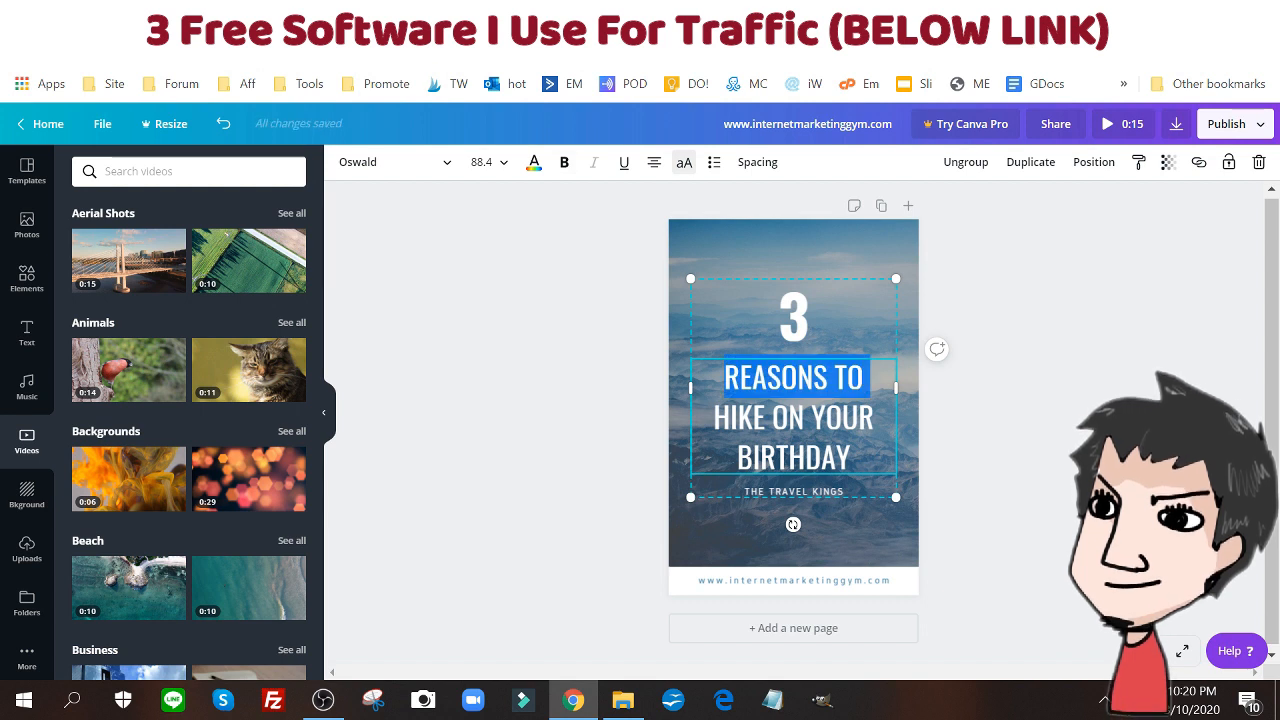
text(TRA)
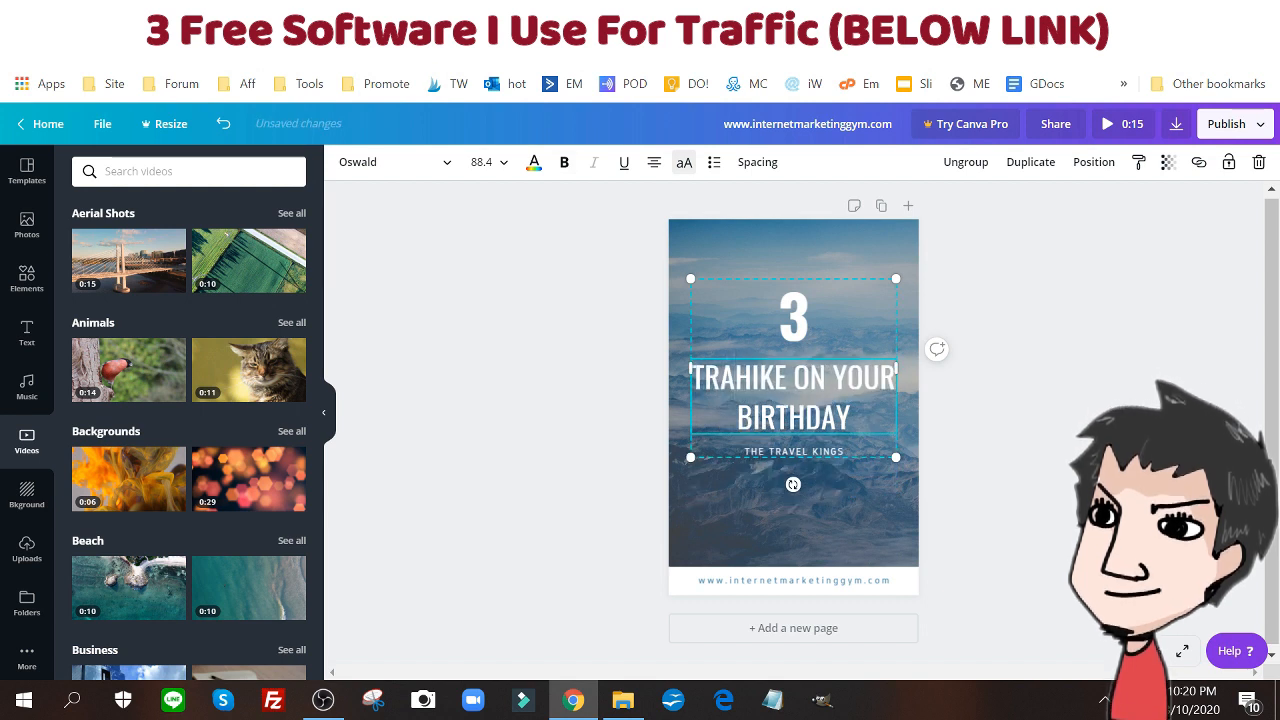
text(FFIC )
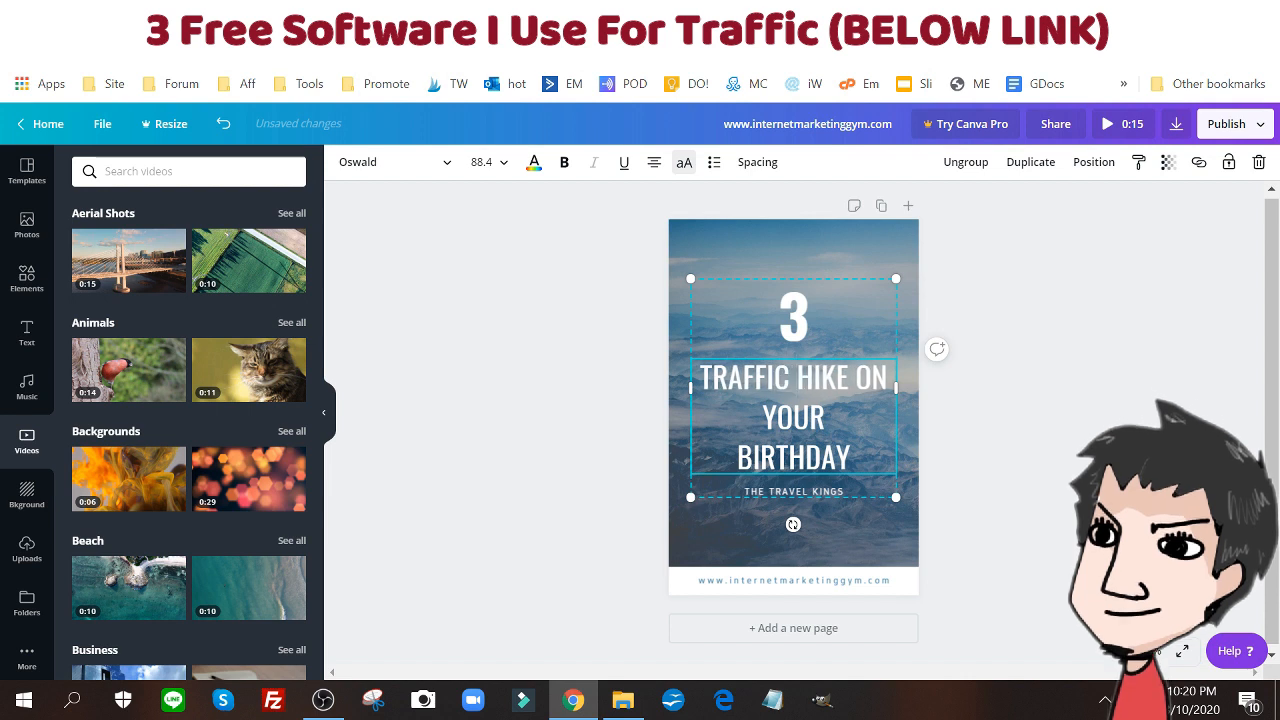
text(TOOL)
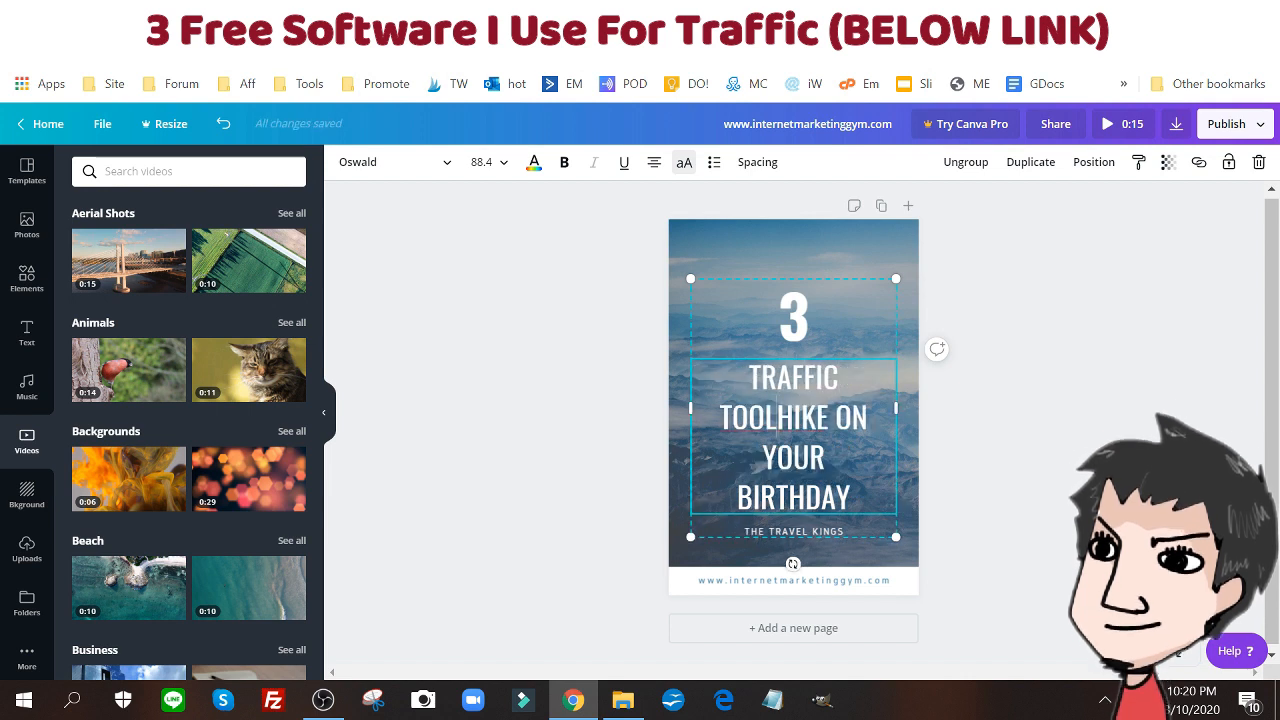
text(S )
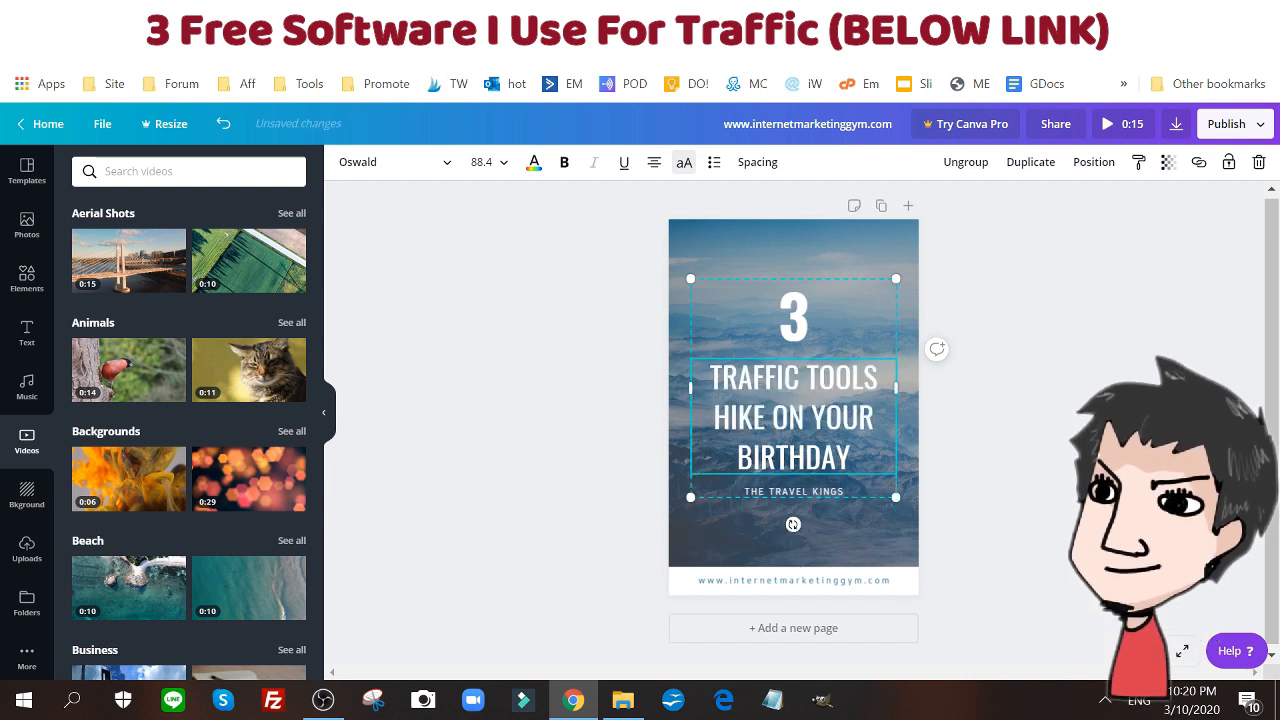
text(FOR)
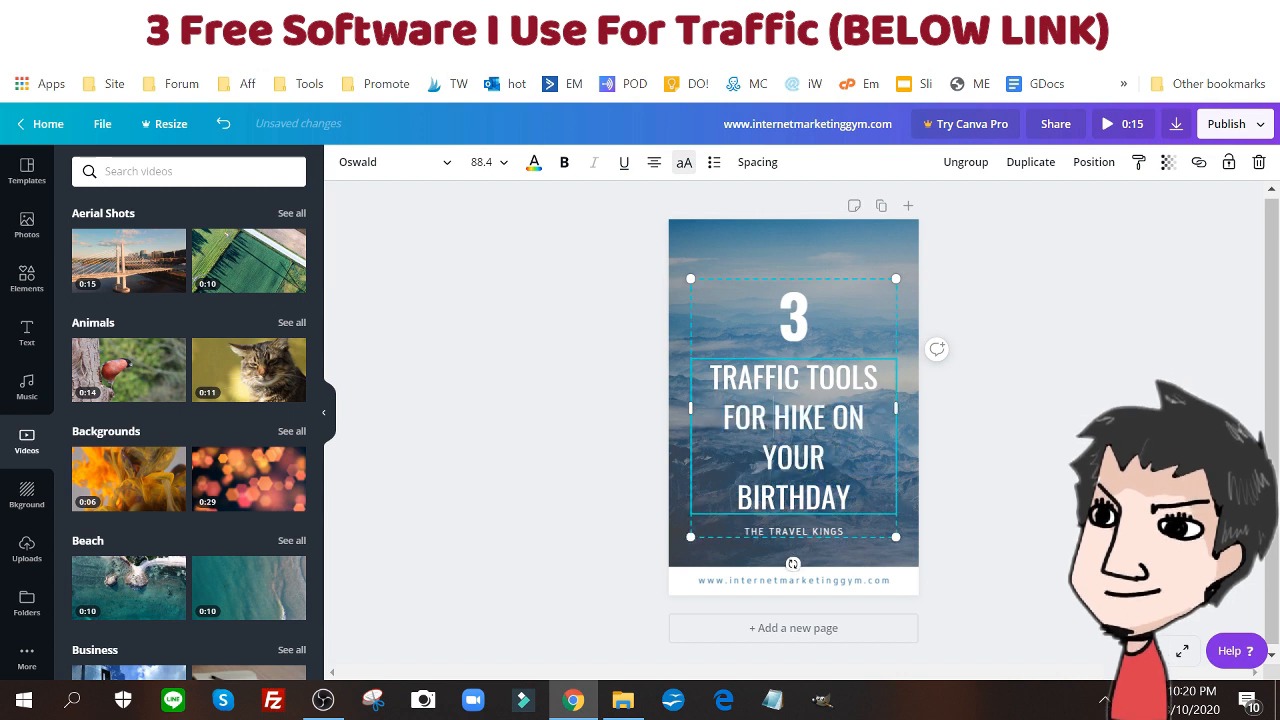
key(Return)
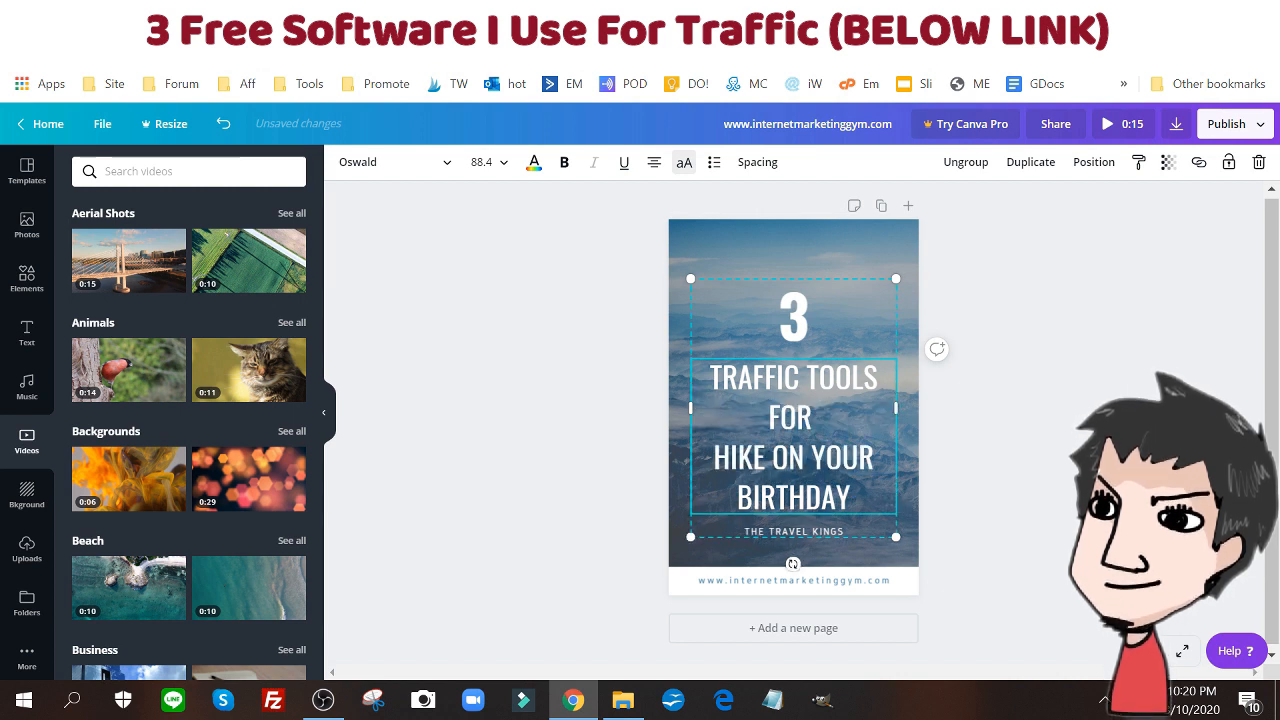
Add "FREE" and "TARGETED TRAFFIC" as separate lines below "TRAFFIC TOOLS FOR" in the headline.
text(FRREE)
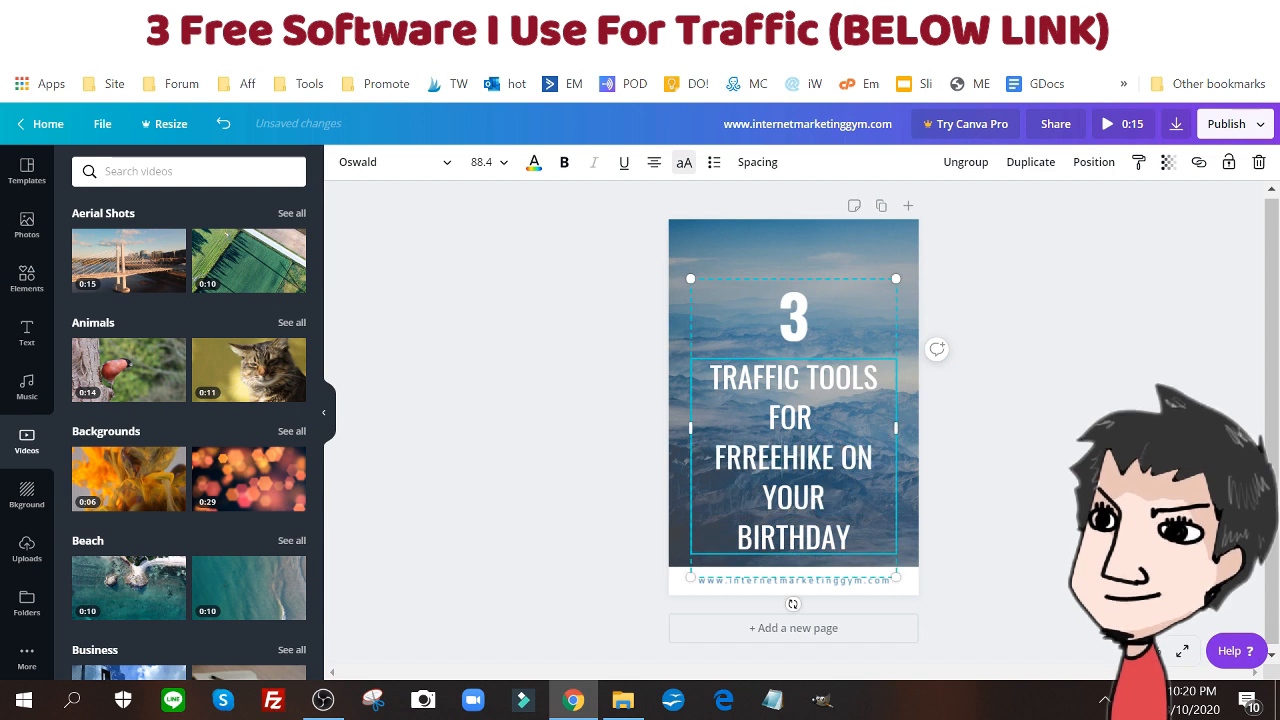
key(BackSpace)
key(BackSpace)
key(BackSpace)
key(BackSpace)
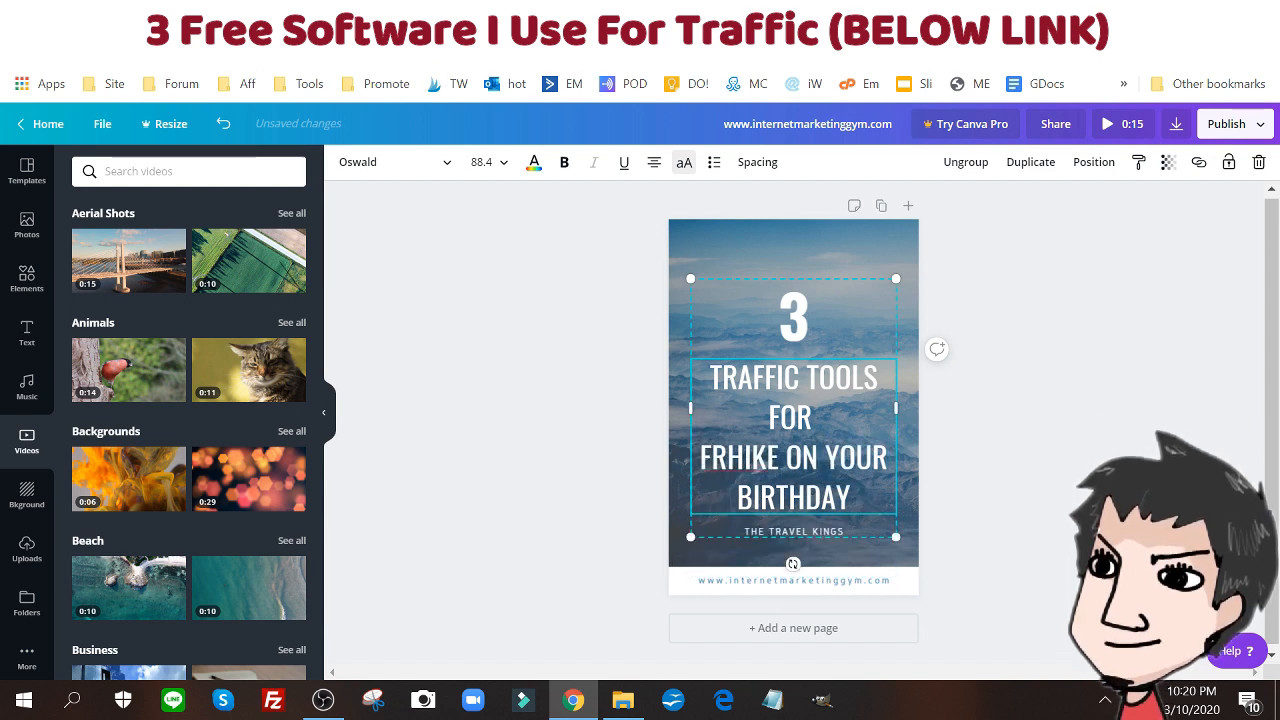
text(EE)
key(Return)
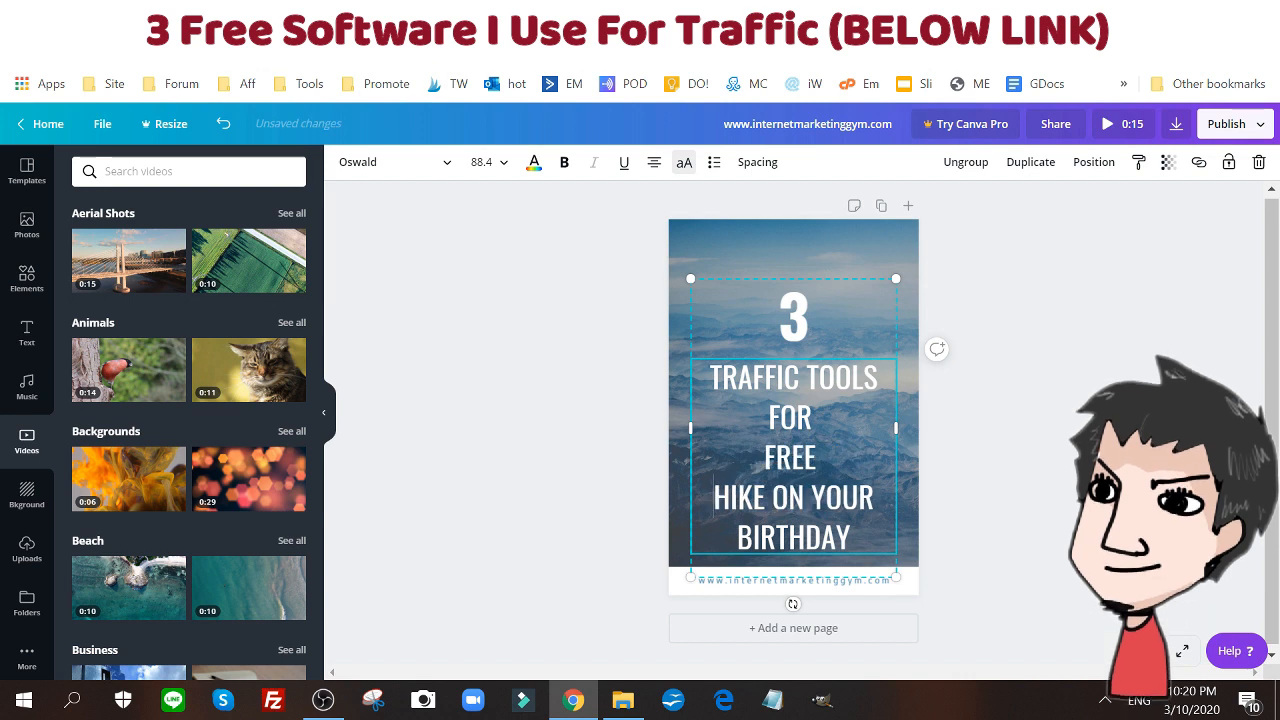
text(TR)
key(BackSpace)
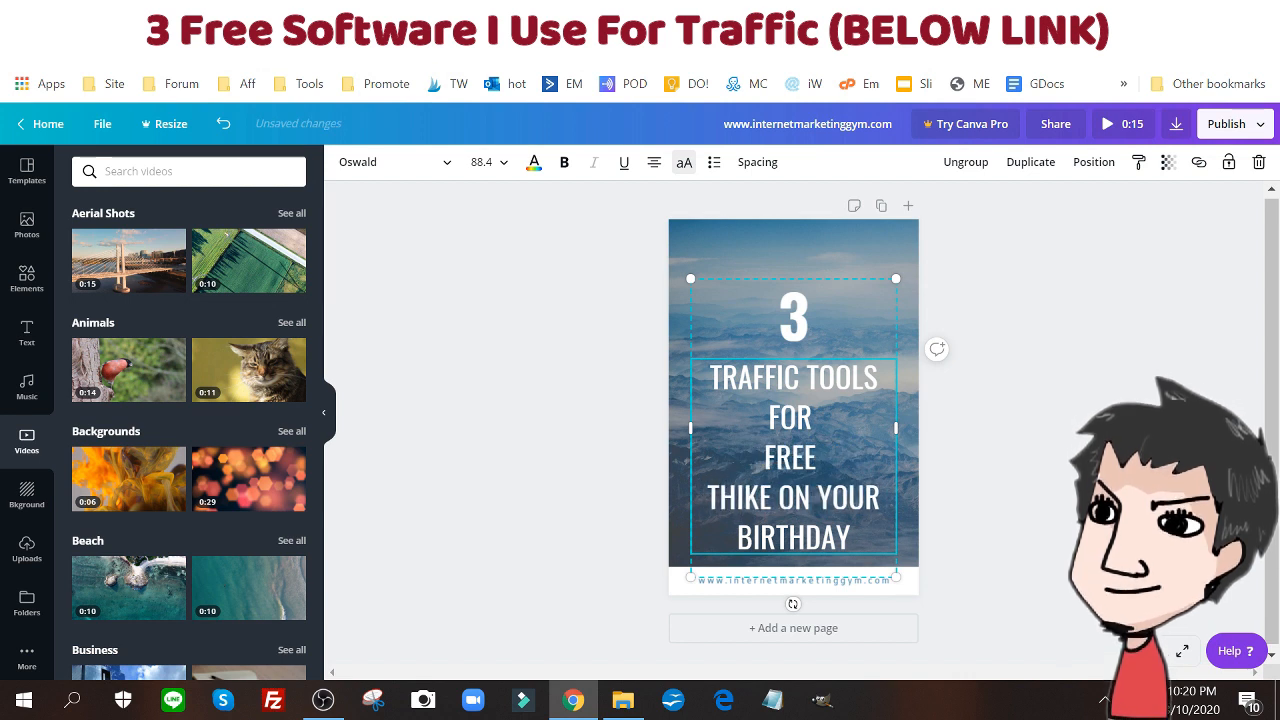
text(ARGETED )
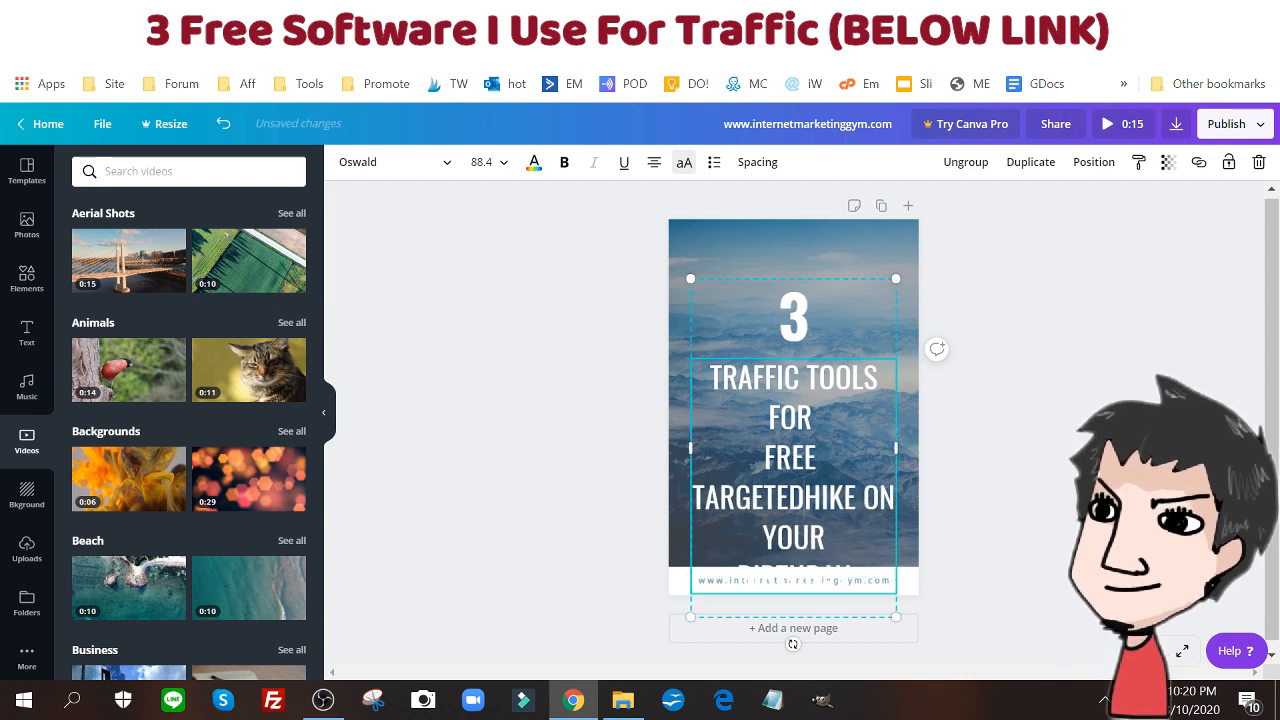
text(TRAFFIC)
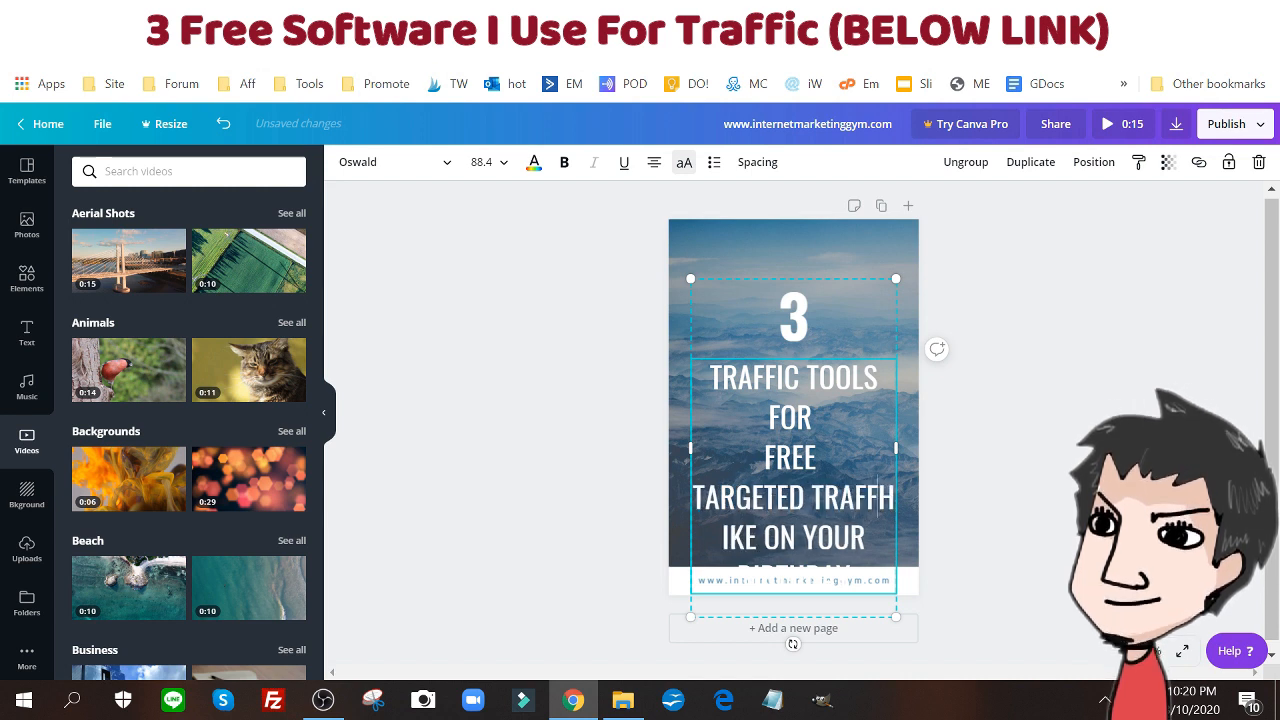
Delete the leftover "HIKE ON YOUR BIRTHDAY" text and widen the text group on both sides so "TARGETED TRAFFIC" fits on one line.
key(Delete)
key(Delete)
key(Delete)
key(Delete)
key(Delete)
key(Delete)
key(Delete)
key(Delete)
key(Delete)
key(Delete)
key(Delete)
key(Delete)
key(Delete)
key(Delete)
key(Delete)
key(Delete)
key(Delete)
key(Delete)
key(Delete)
key(Delete)
key(Delete)
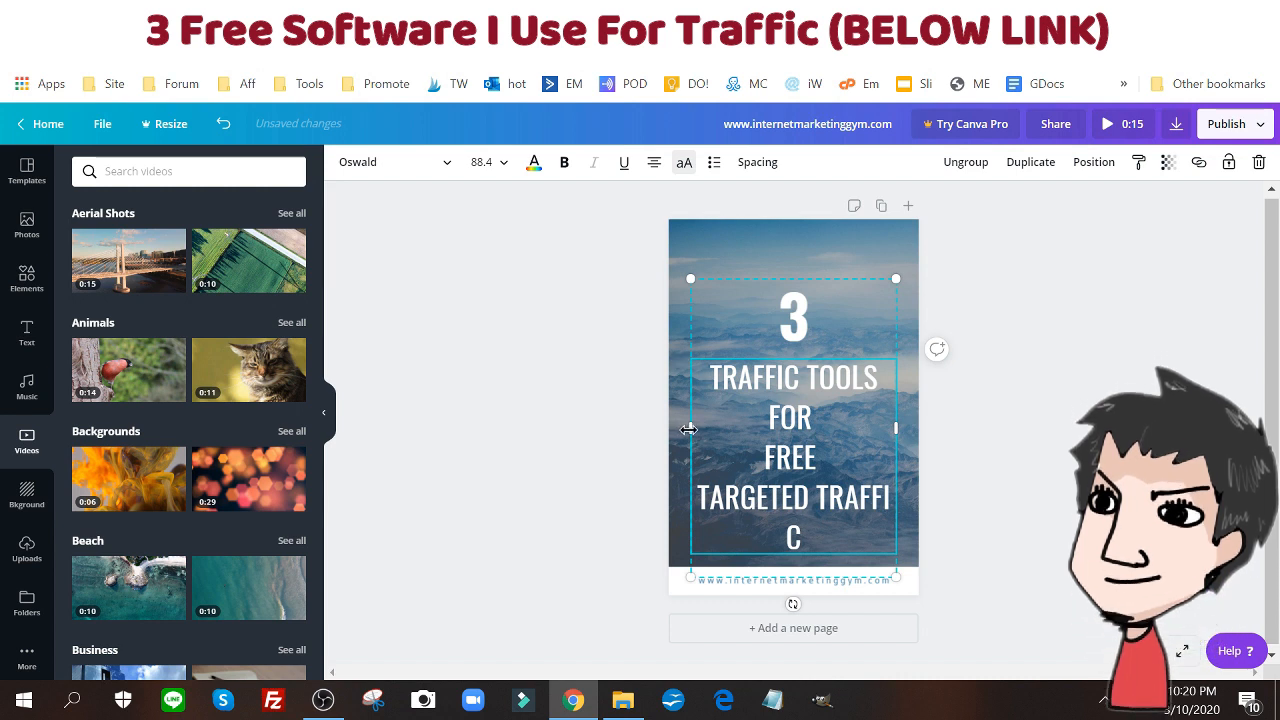
drag(689, 429, 681, 429)
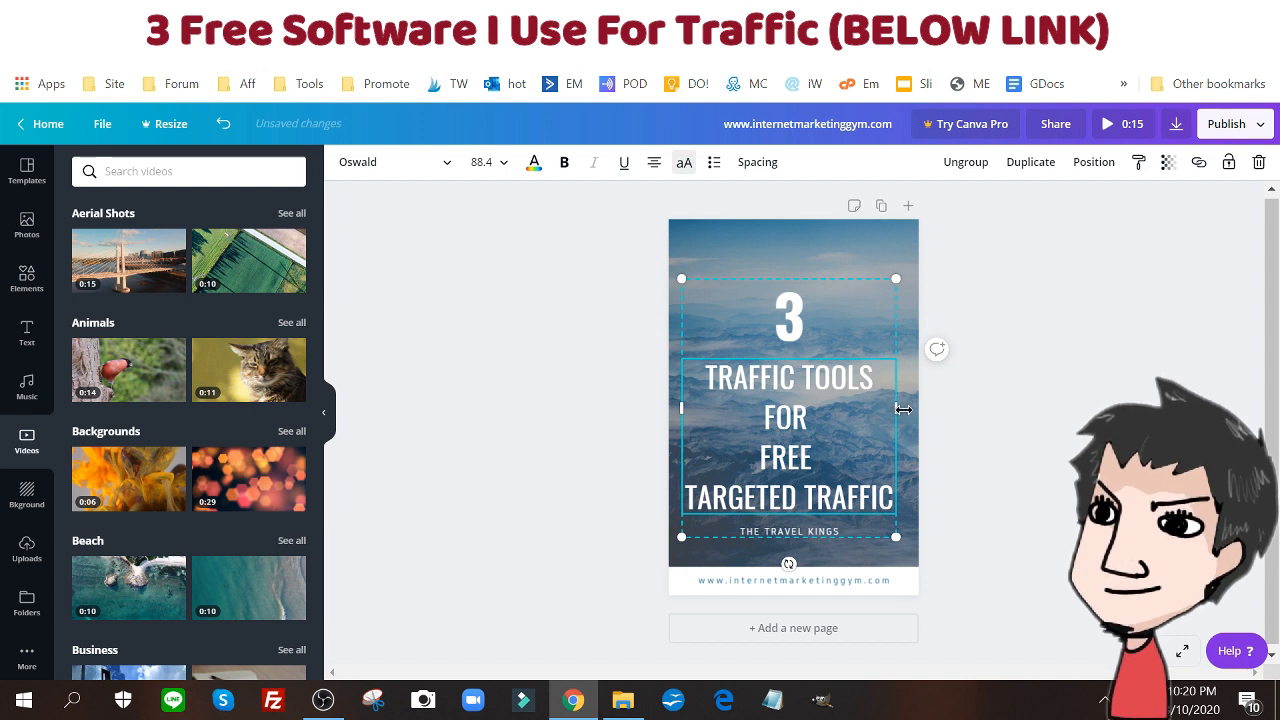
drag(903, 409, 911, 415)
Replace the small "THE TRAVEL KINGS" line below the headline with "SIMPLE - EASY - SEMI AUTOMATED".
click(785, 535)
click(785, 535)
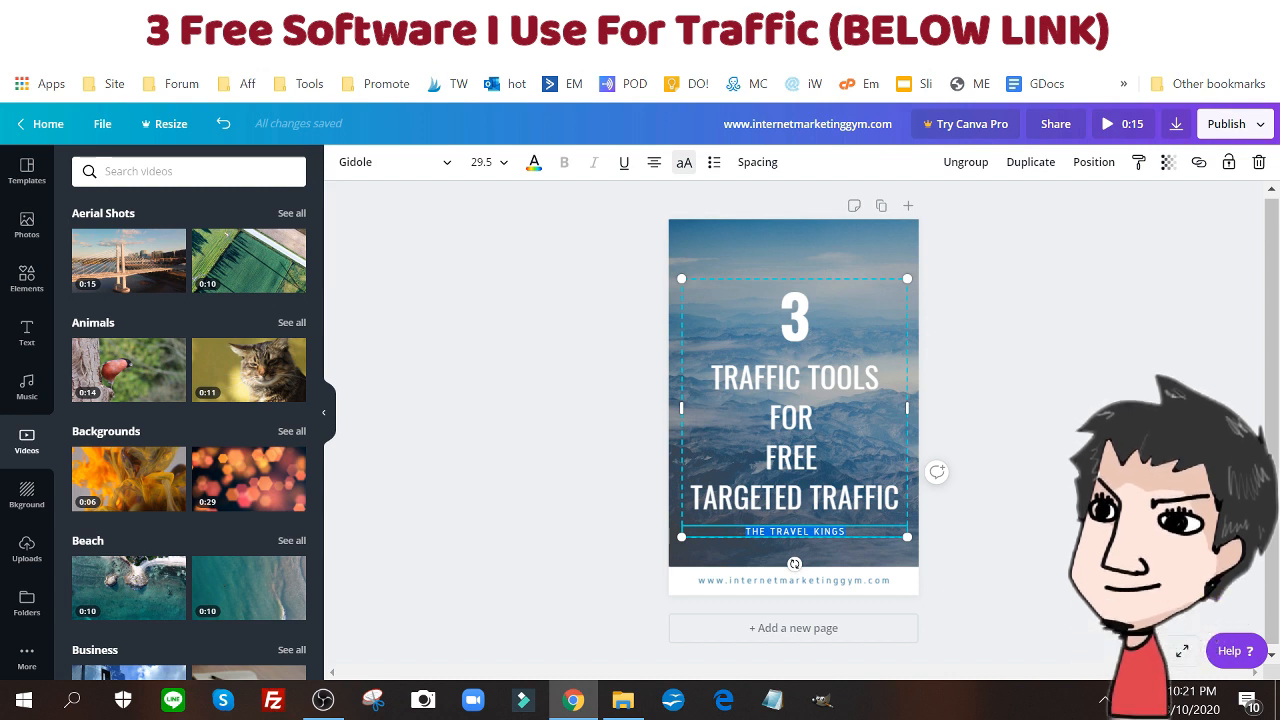
text(SIMPPL)
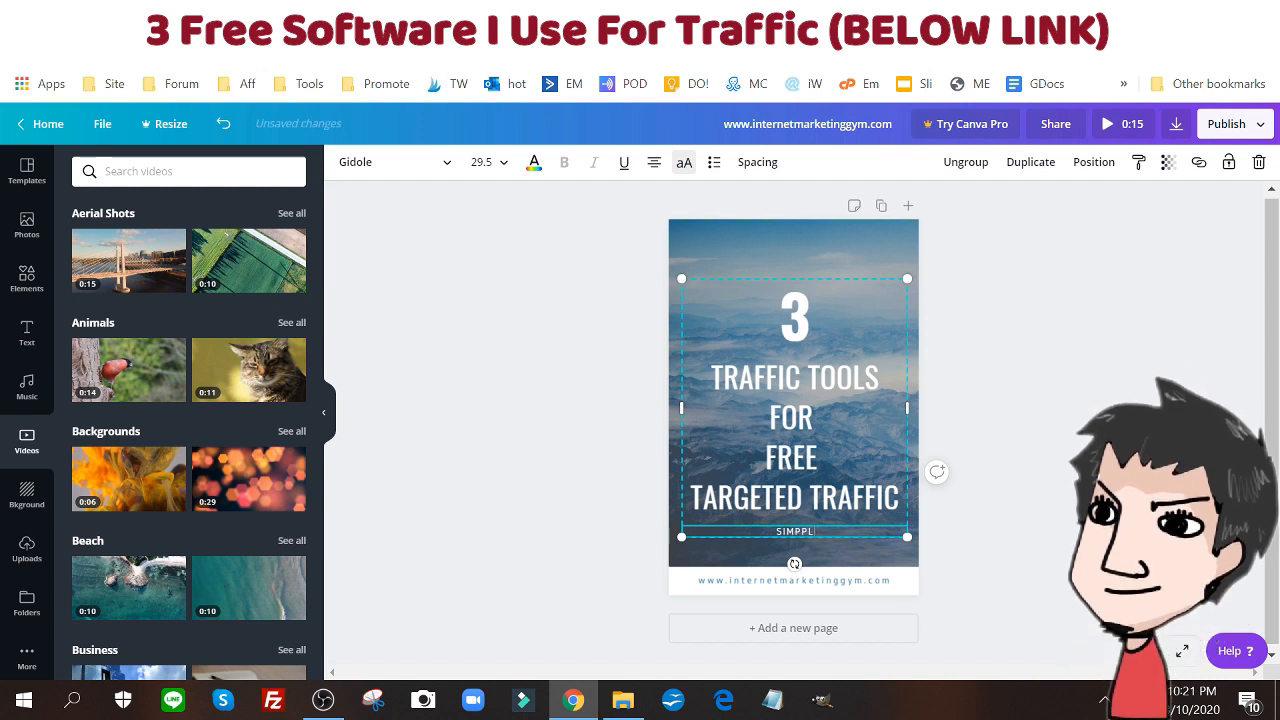
key(BackSpace)
key(BackSpace)
text(LE)
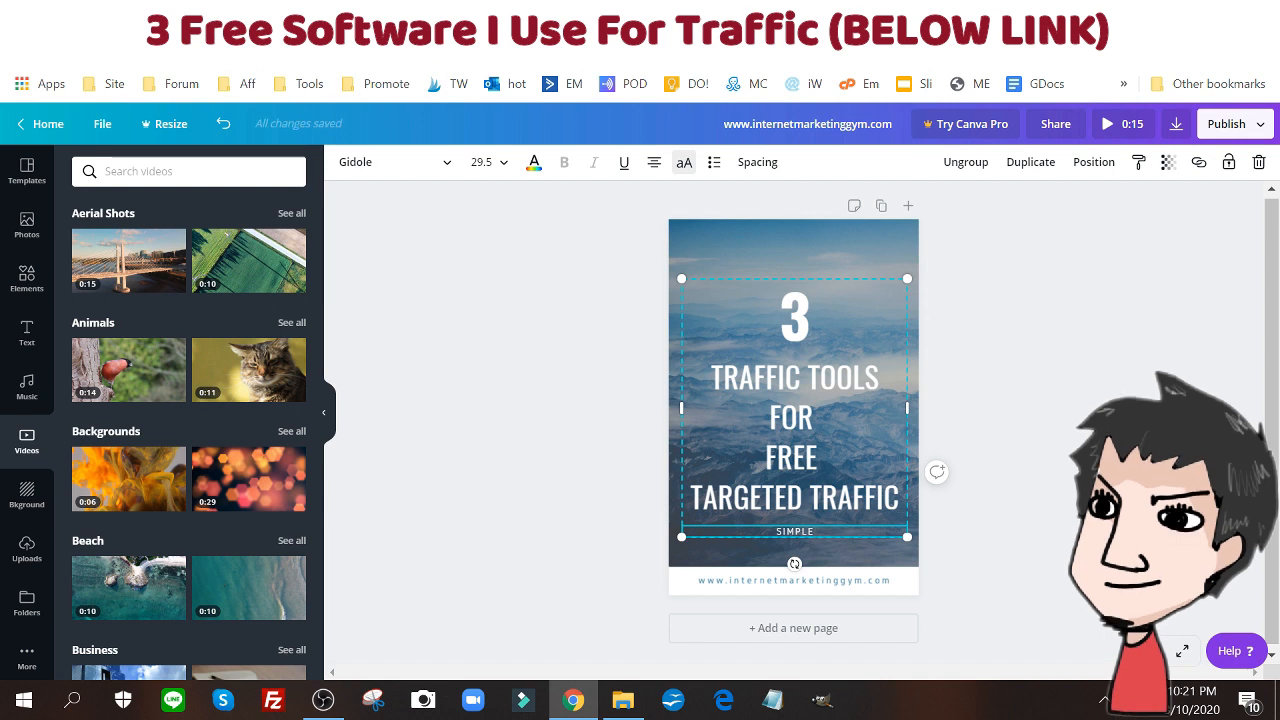
text( - EA)
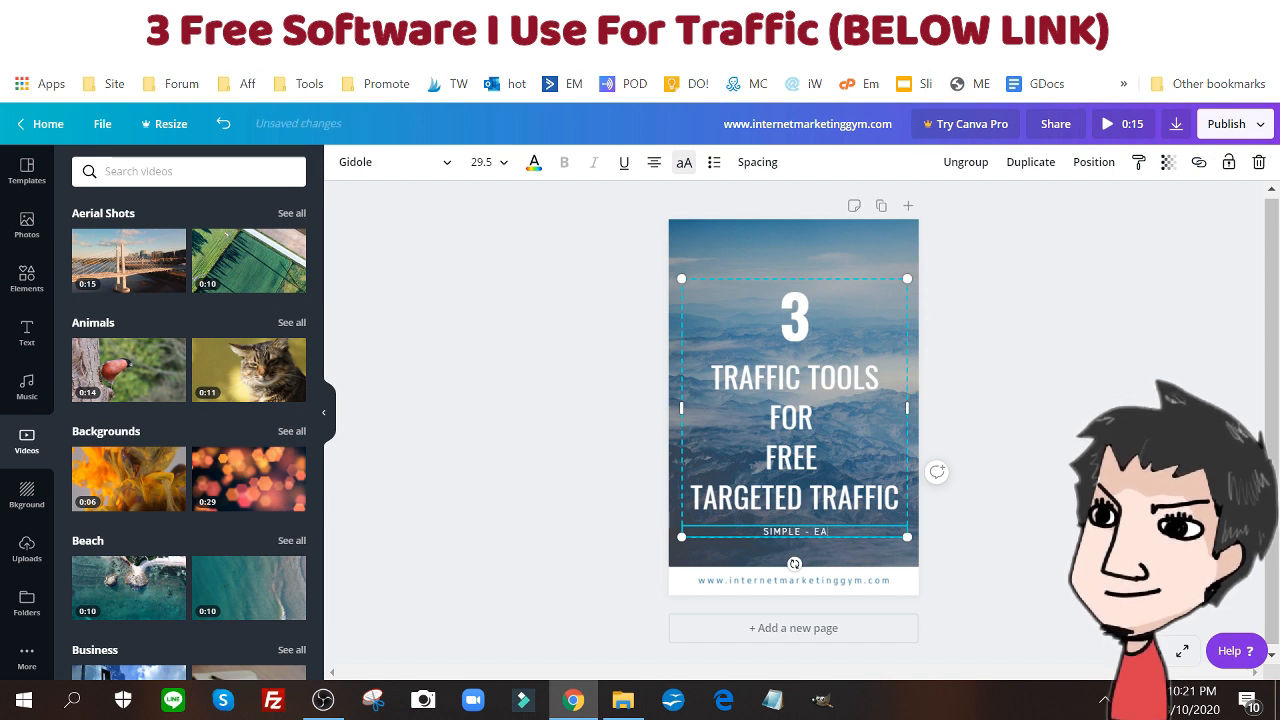
text(SY -)
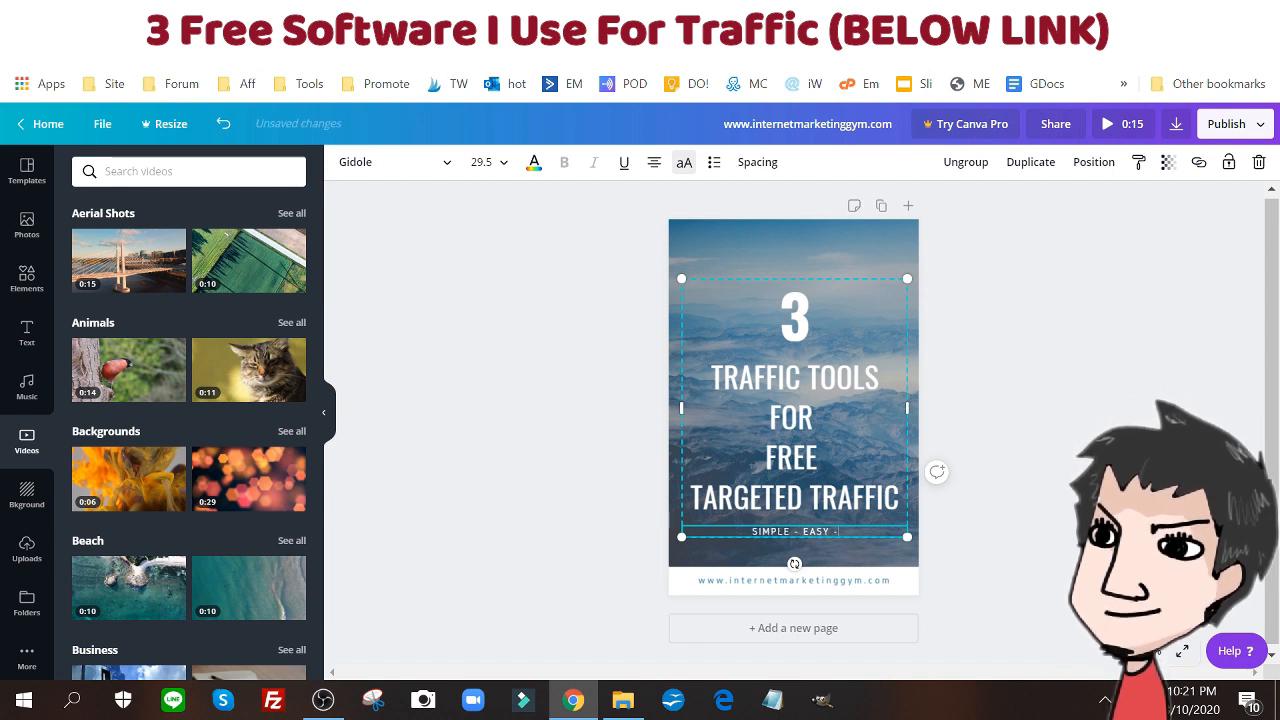
text( SEMI)
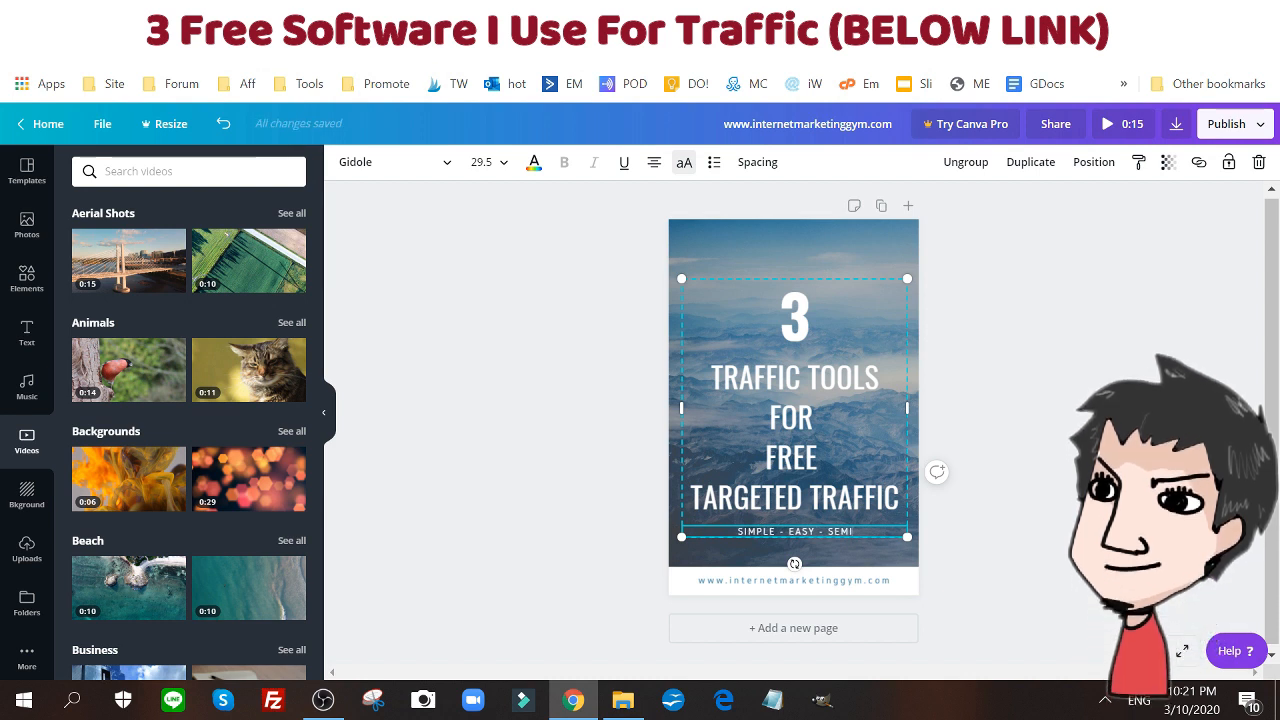
text( AUTOMA)
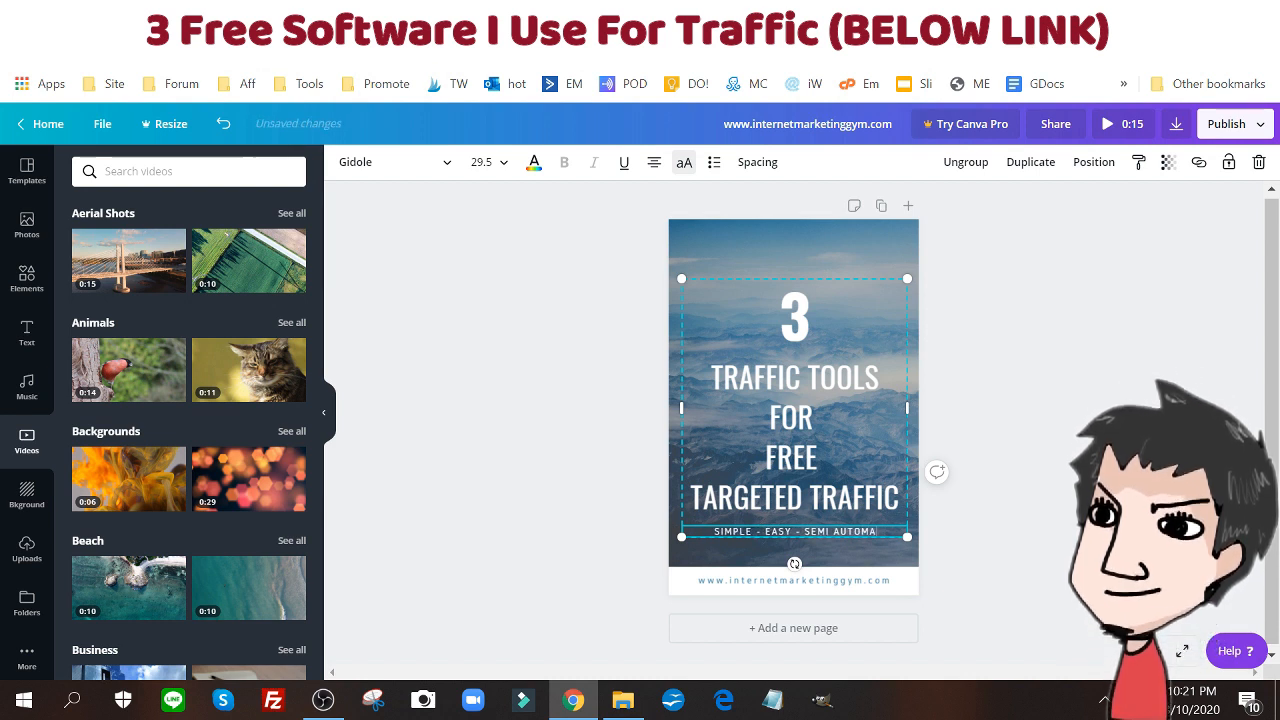
text(TED)
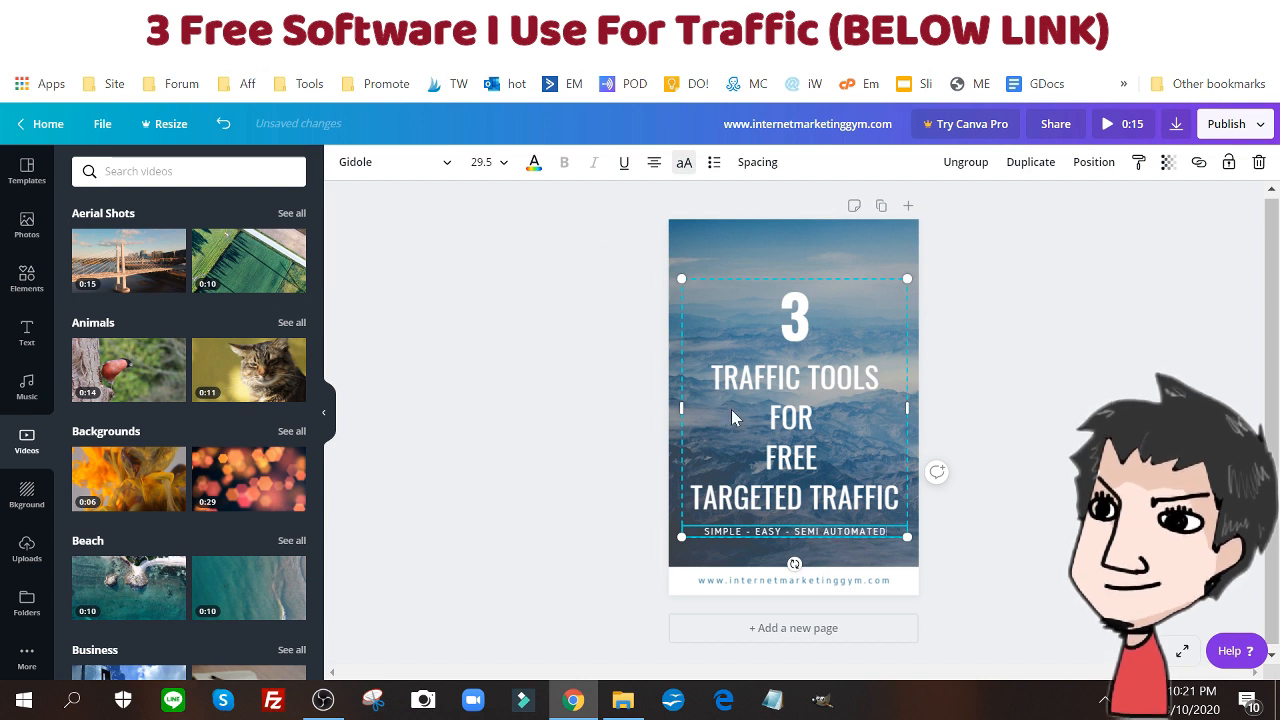
Join the separate "FOR" and "FREE" lines of the headline into a single "FOR FREE" line.
click(810, 412)
key(Delete)
key(Delete)
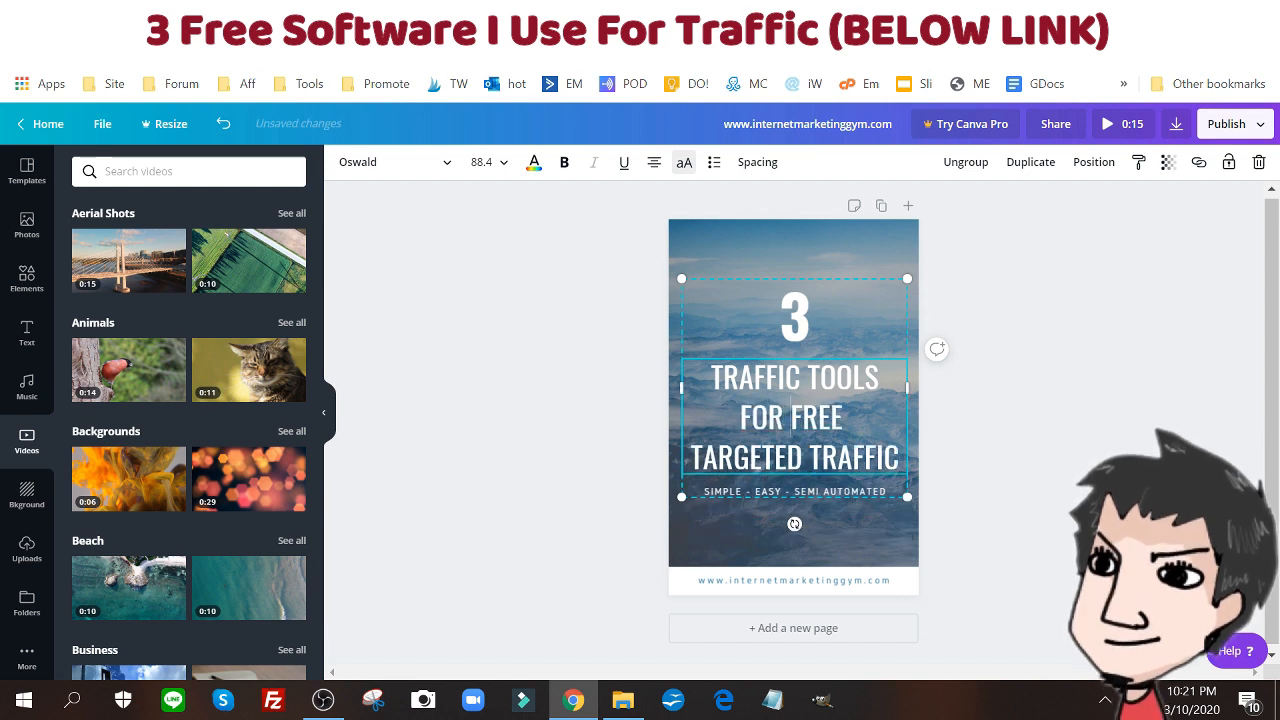
drag(740, 417, 852, 418)
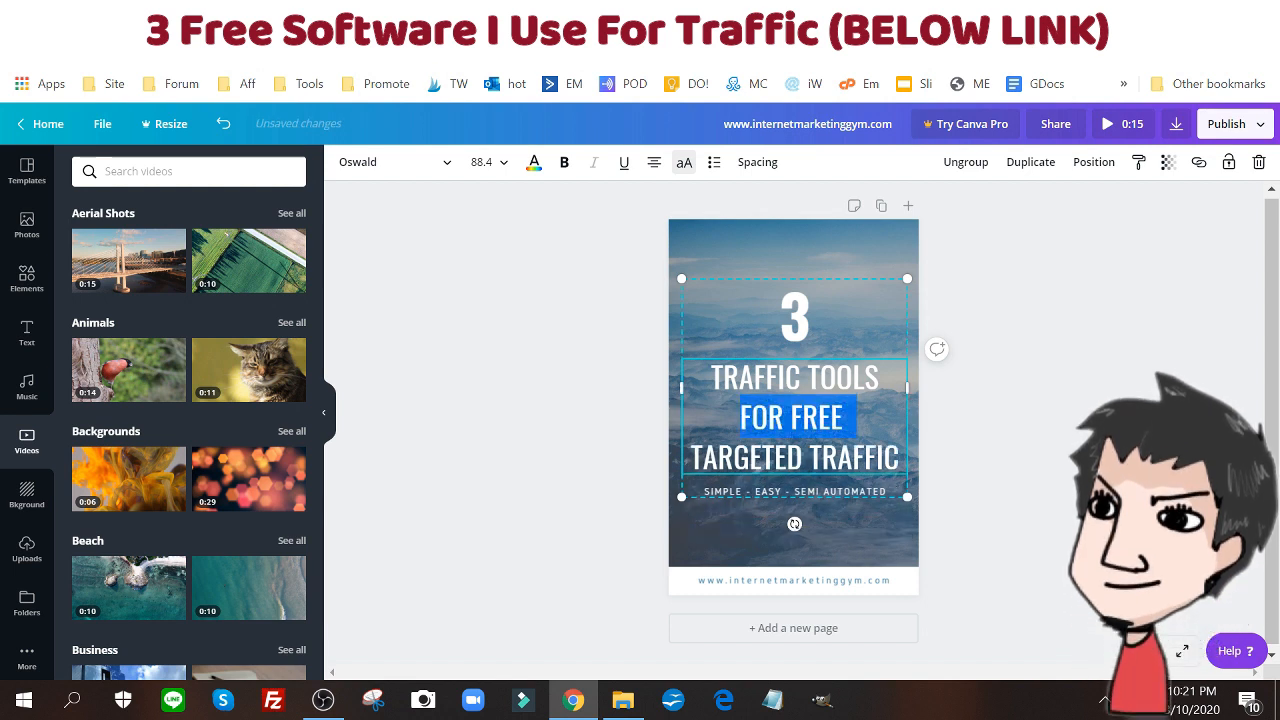
click(614, 333)
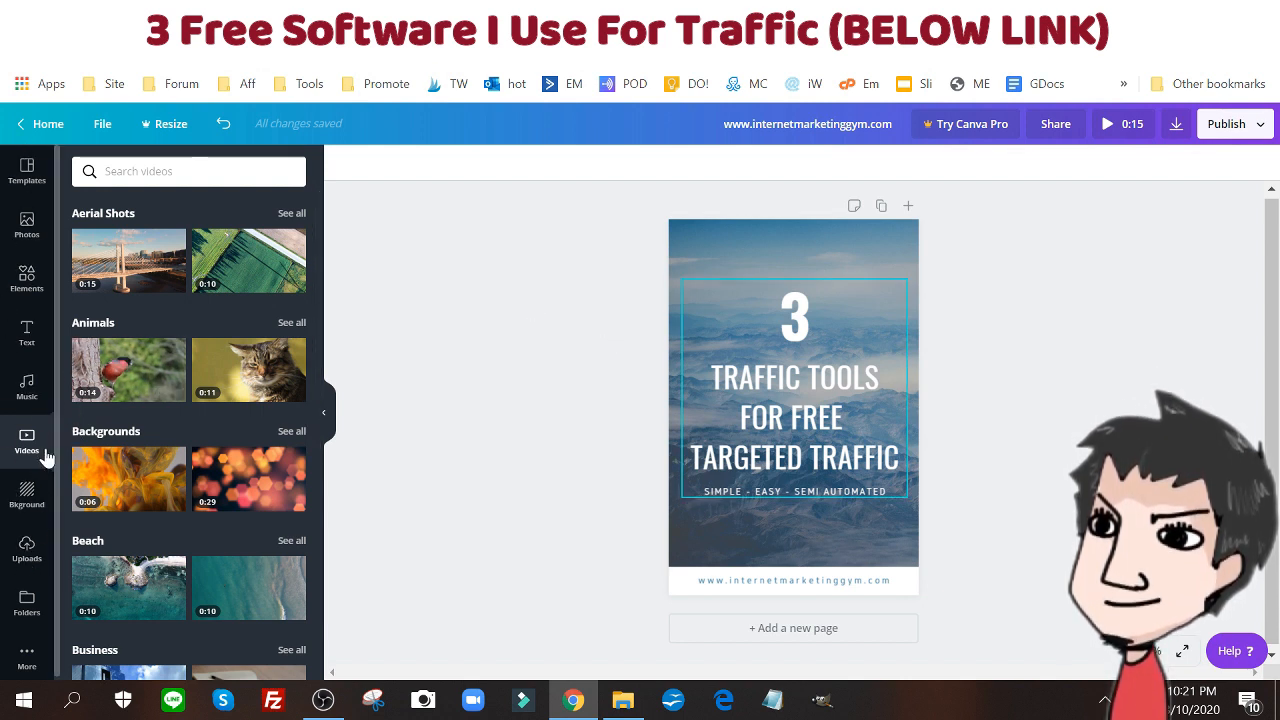
Show the complete Stickers collection in the elements library.
click(40, 273)
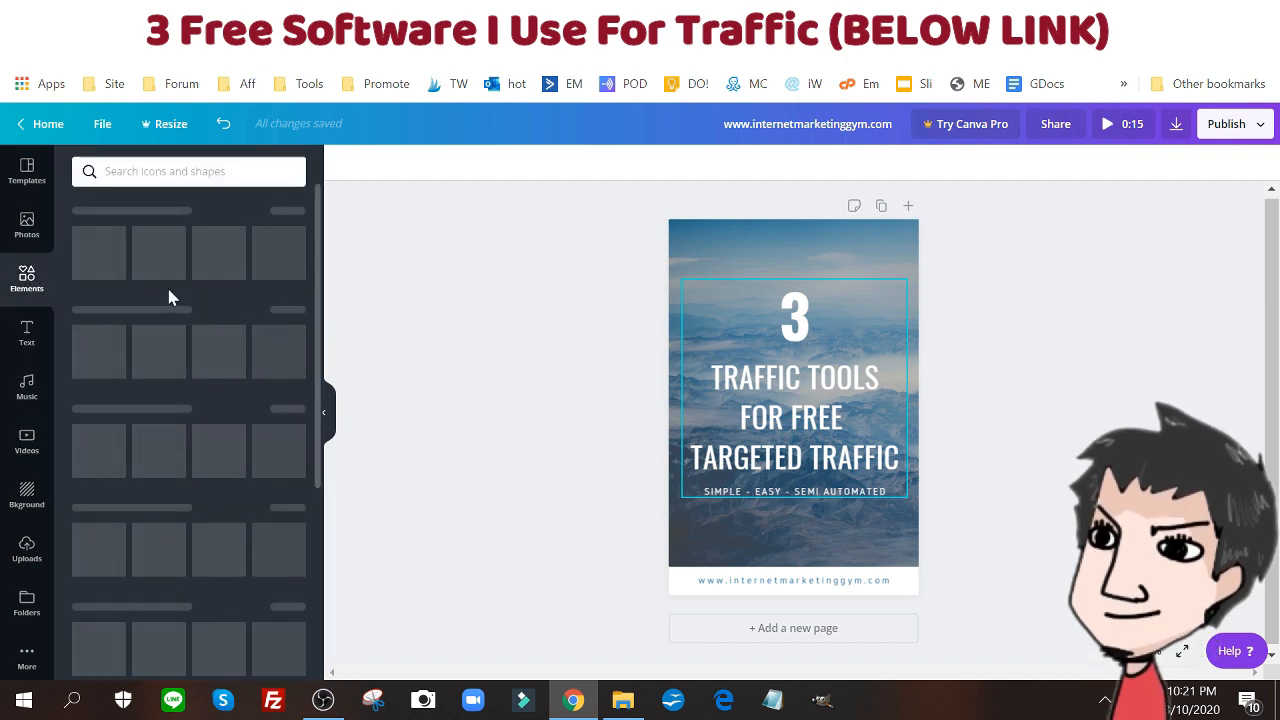
scroll(166, 285, down, 5)
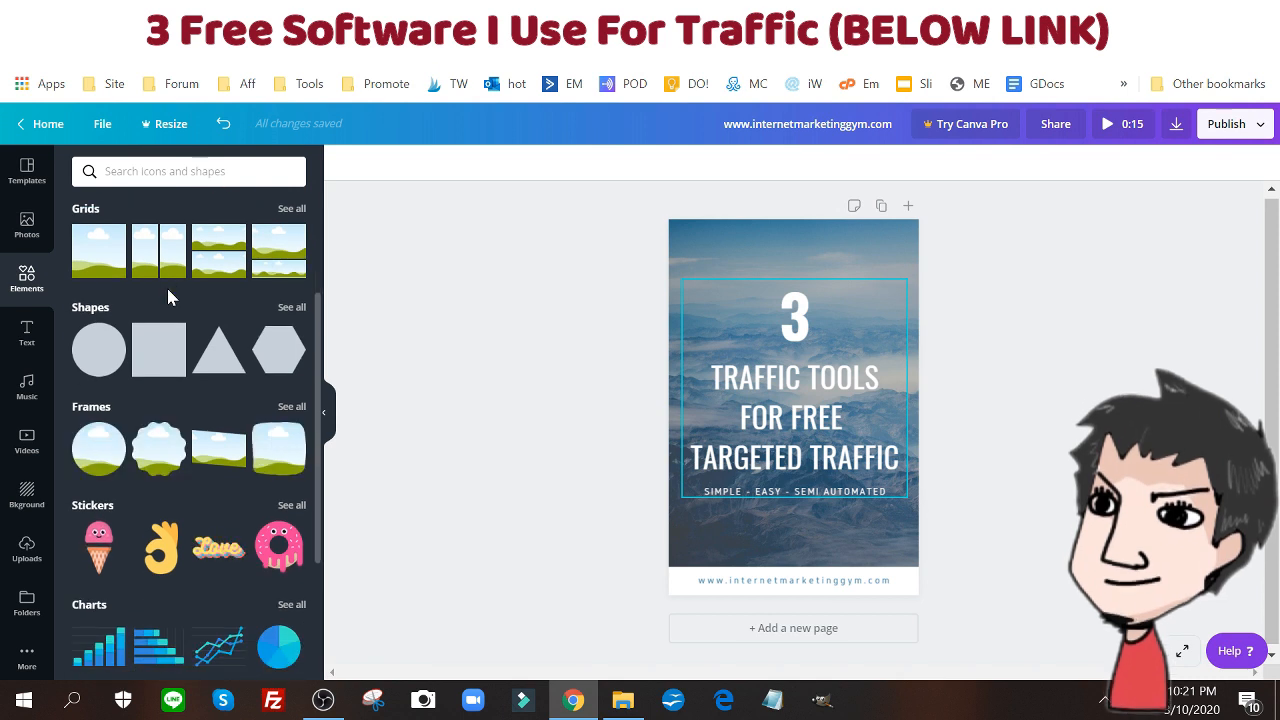
scroll(168, 296, down, 1)
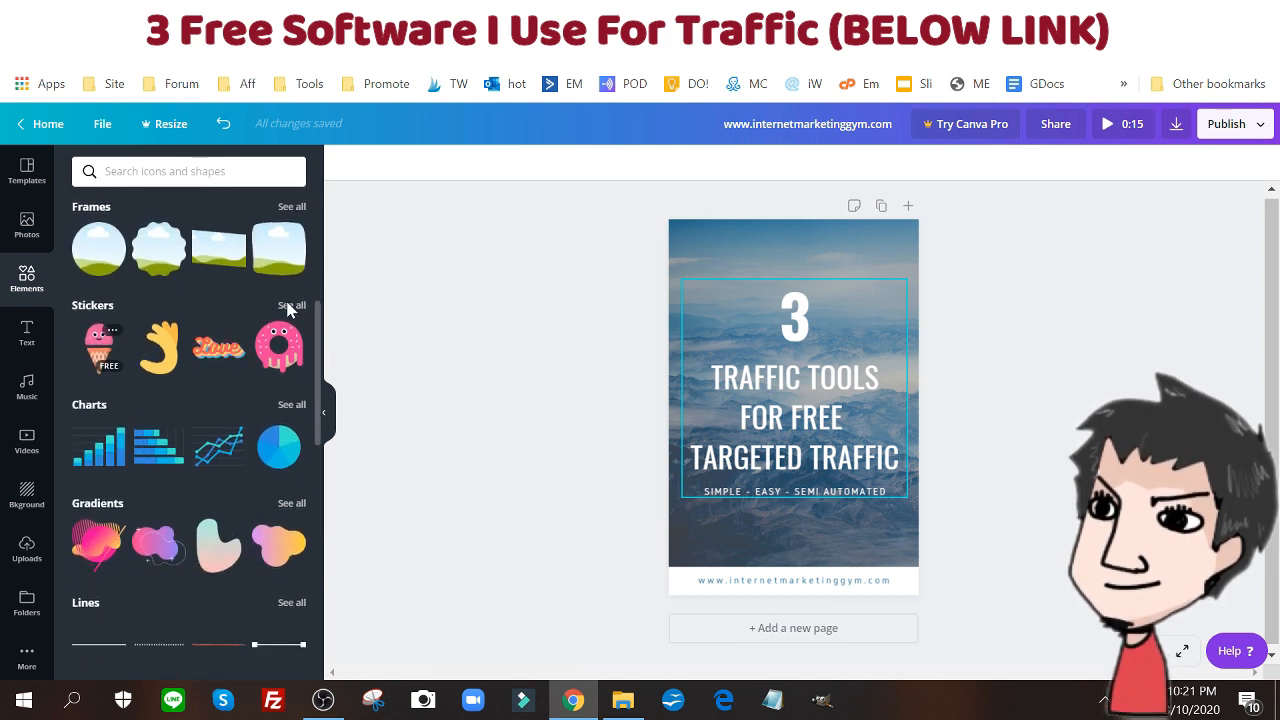
click(289, 306)
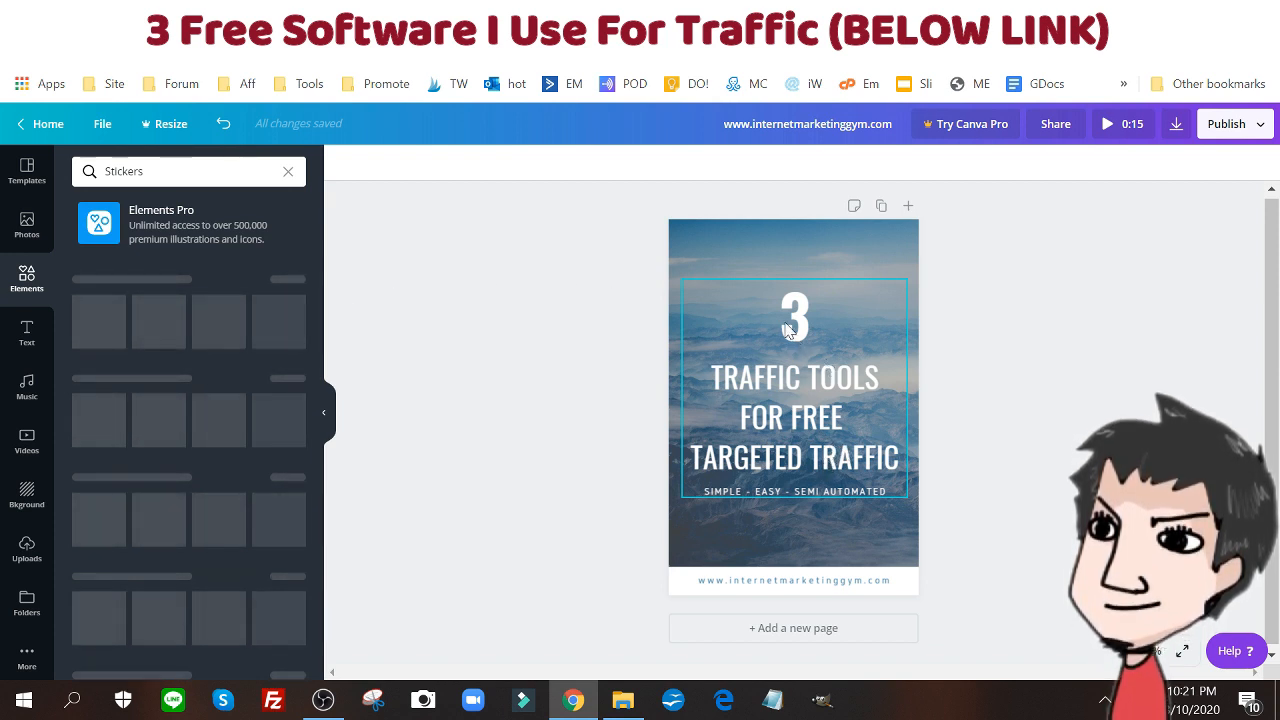
Move the text group lower on the pin, centred horizontally and just above the white web address strip.
click(795, 418)
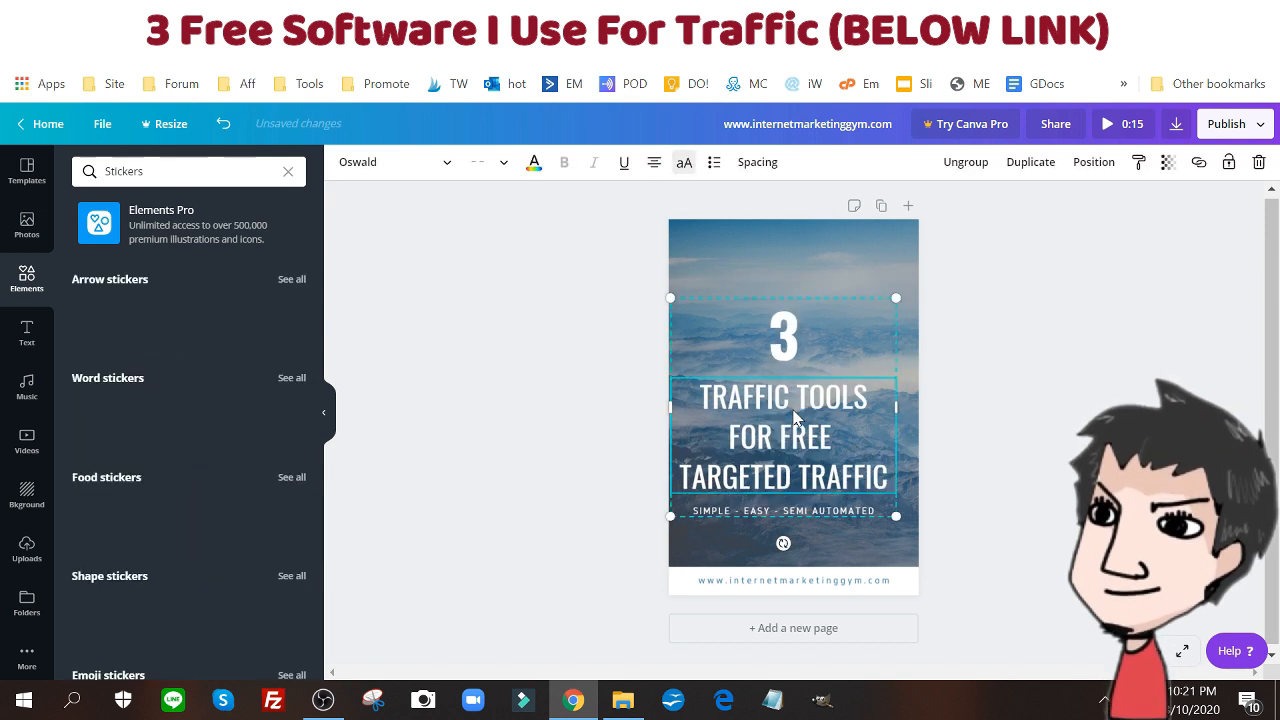
click(851, 354)
mouse_move(851, 354)
mouse_down()
mouse_move(866, 329)
mouse_move(843, 318)
mouse_move(849, 271)
mouse_move(837, 366)
mouse_move(858, 353)
mouse_up()
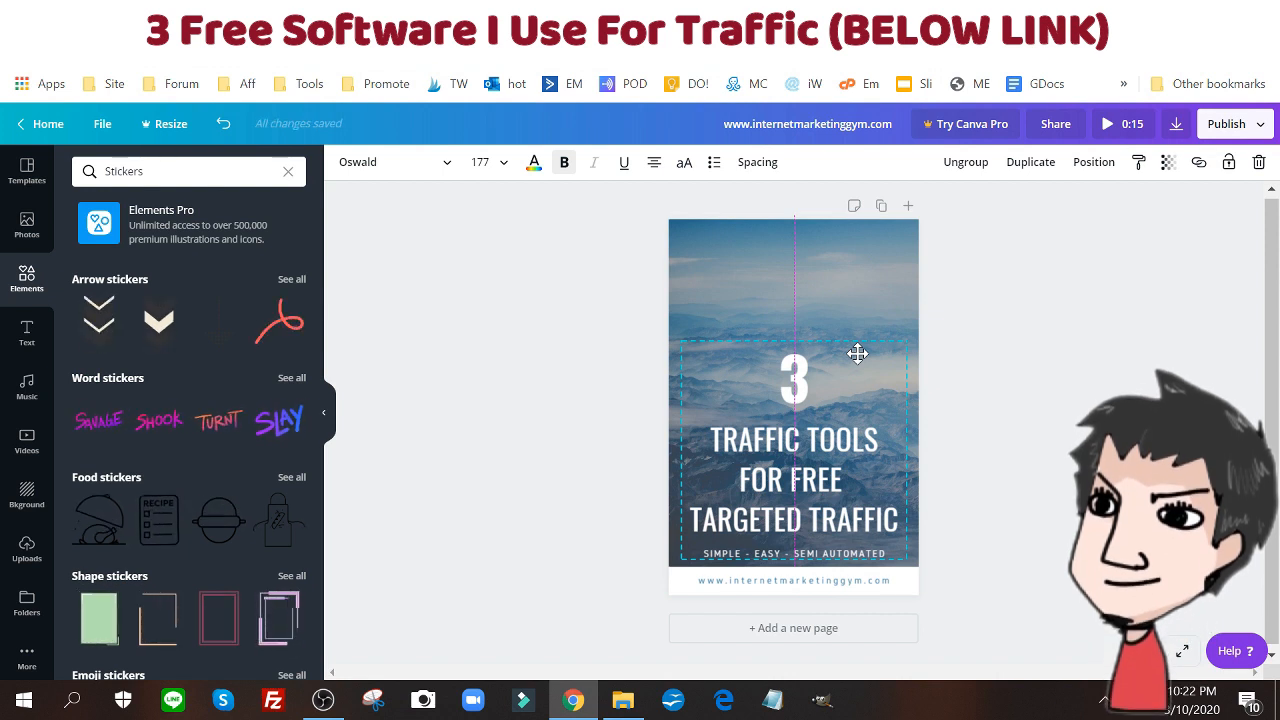
click(500, 309)
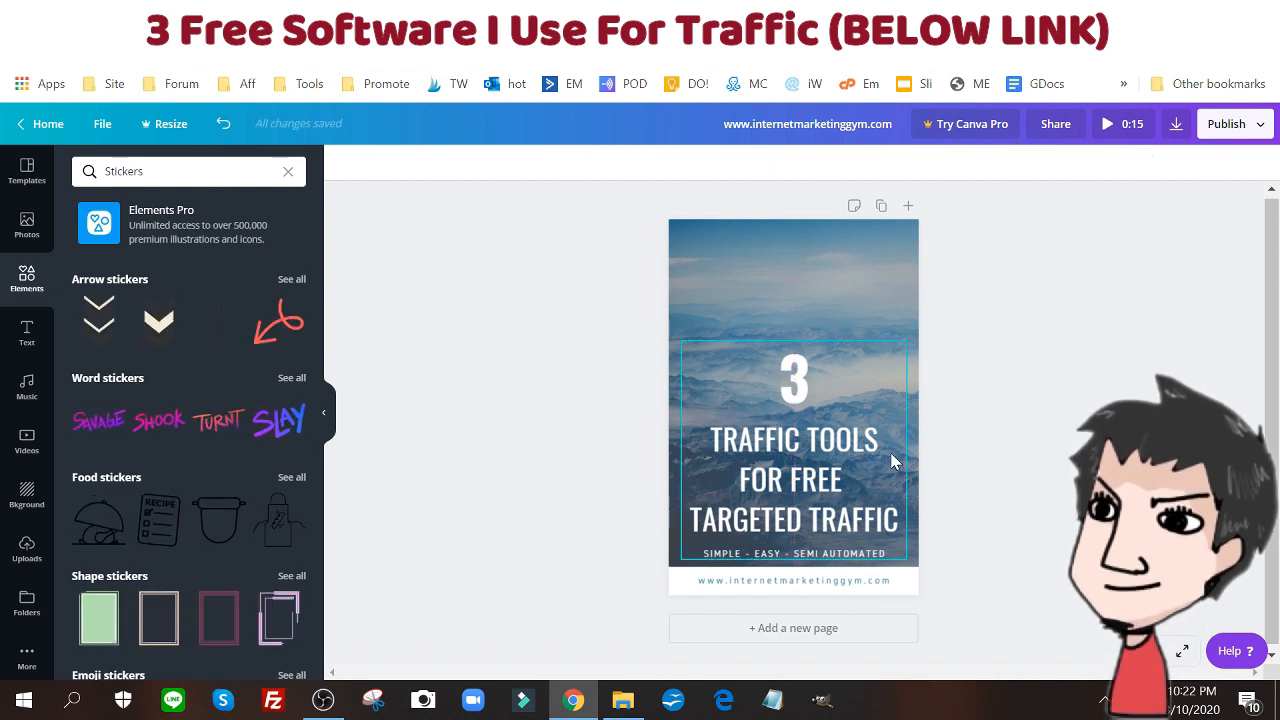
drag(891, 436, 889, 420)
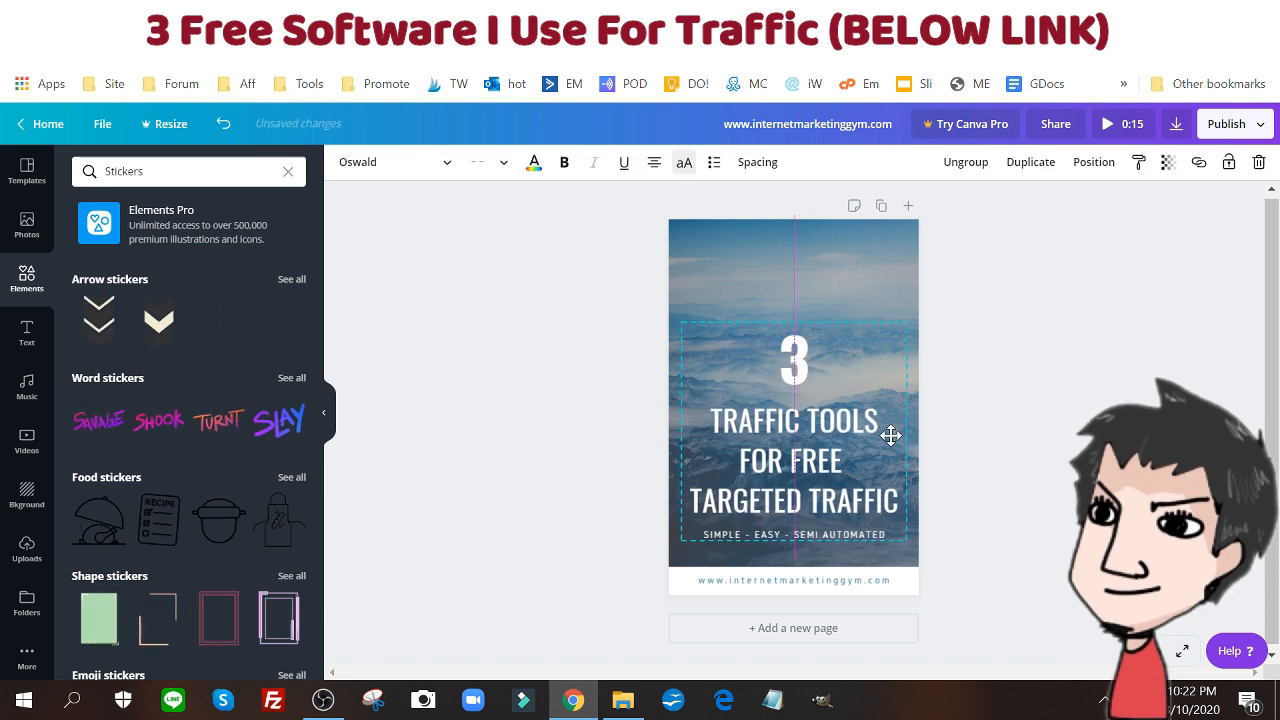
click(486, 389)
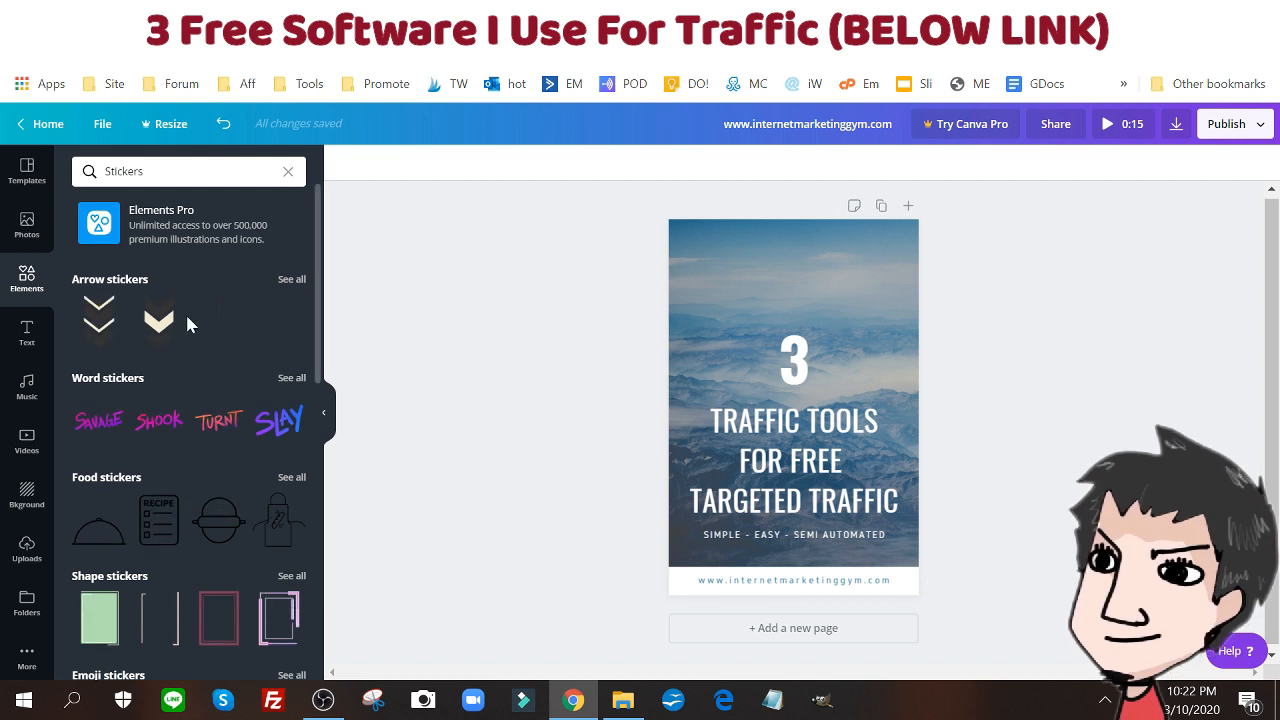
Search the elements for "Stickers click" and place the white pointing-hand sticker in the upper-right corner of the pin.
scroll(188, 415, down, 2)
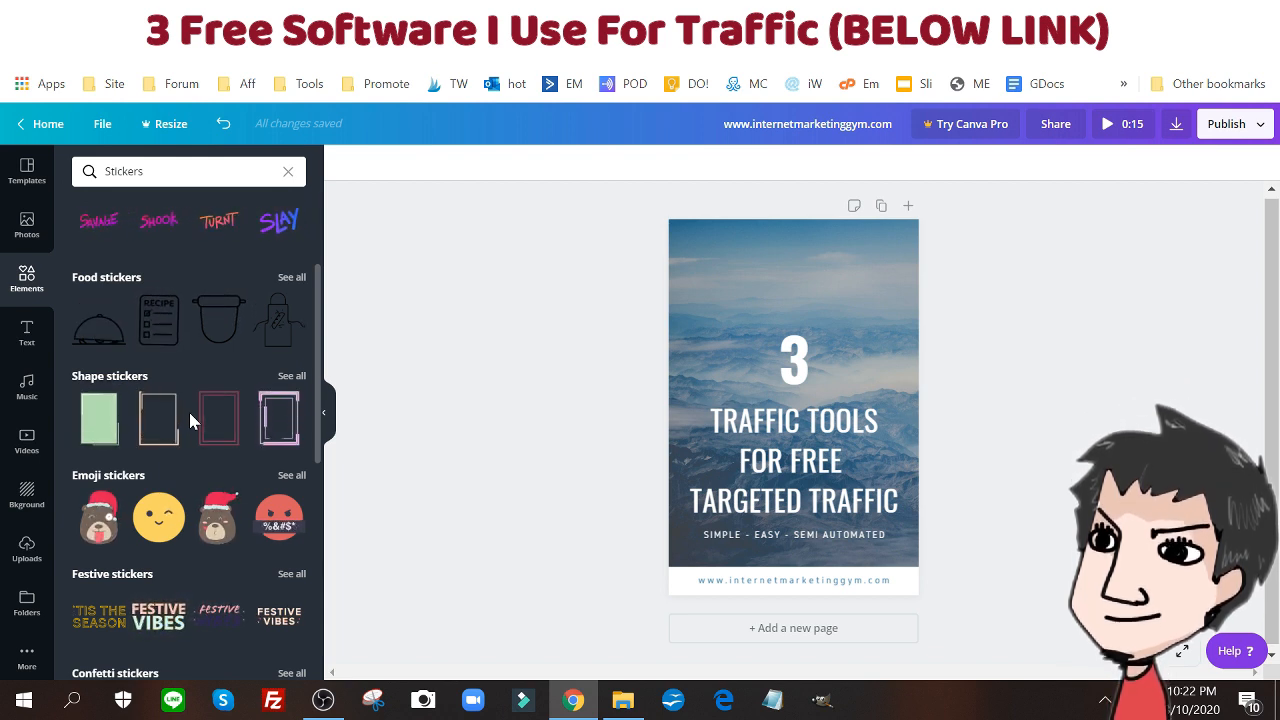
scroll(188, 409, down, 3)
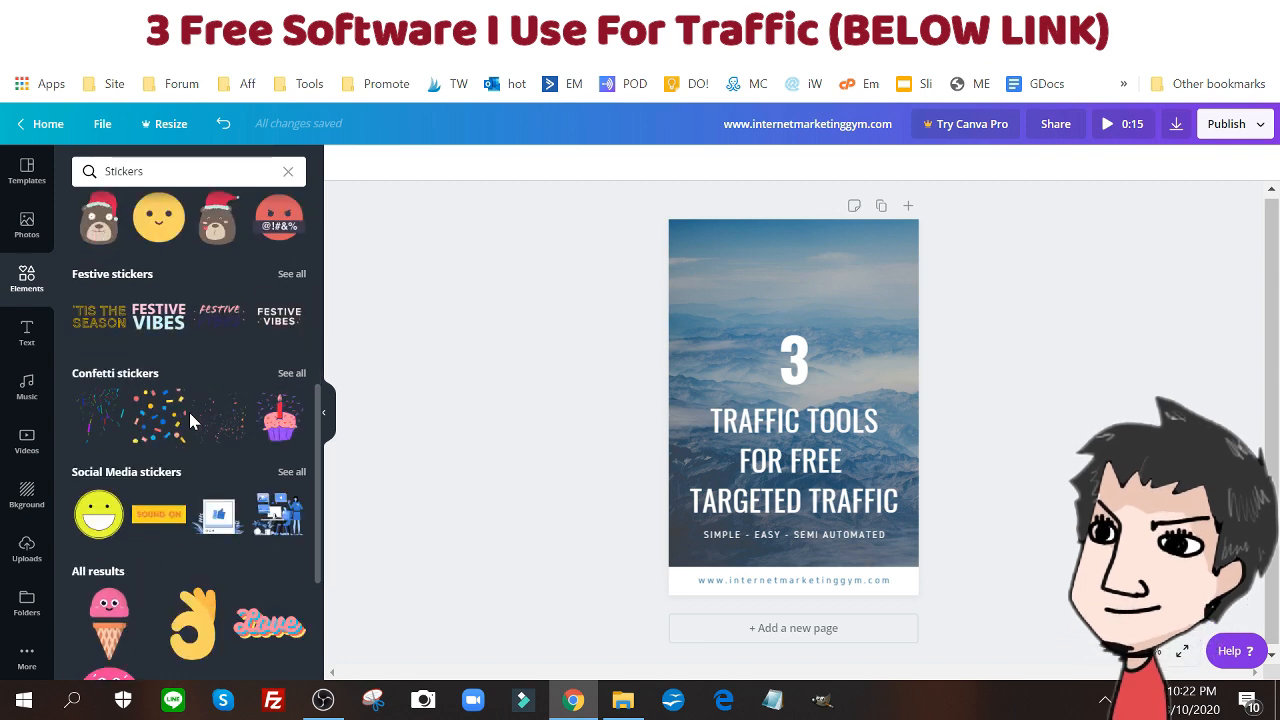
scroll(188, 409, up, 5)
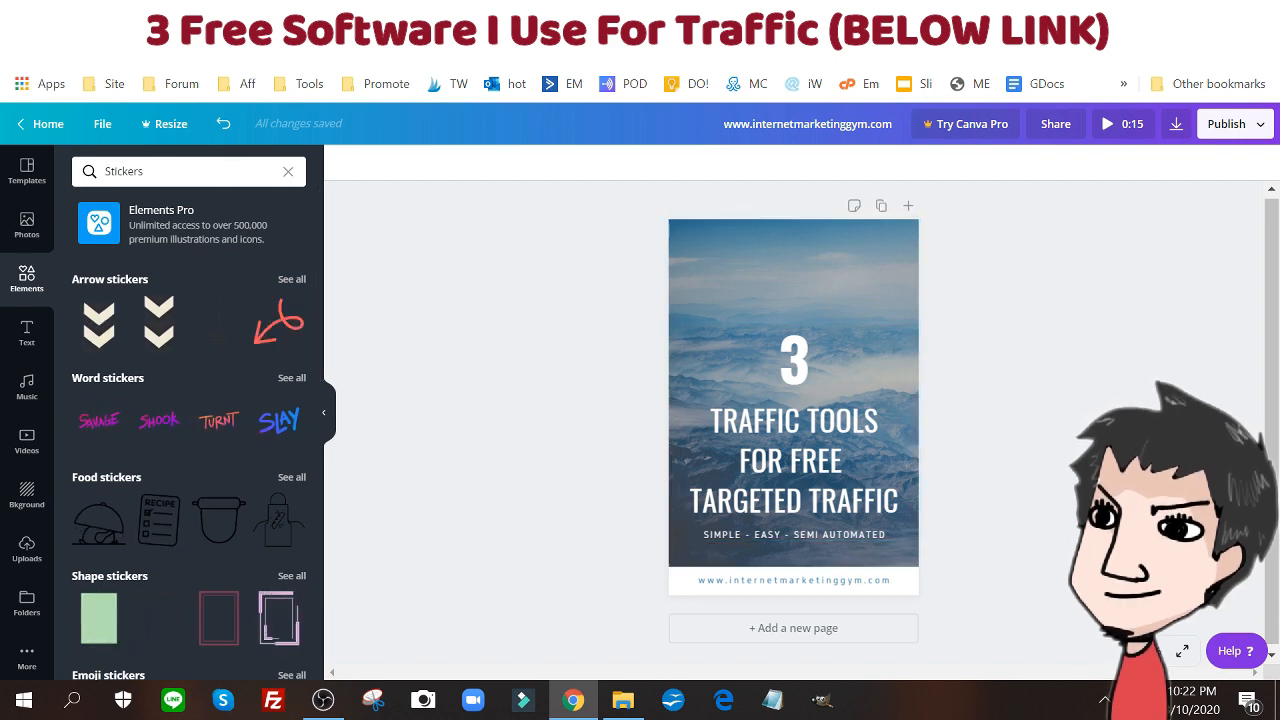
scroll(186, 296, down, 3)
scroll(189, 300, up, 3)
scroll(188, 248, up, 1)
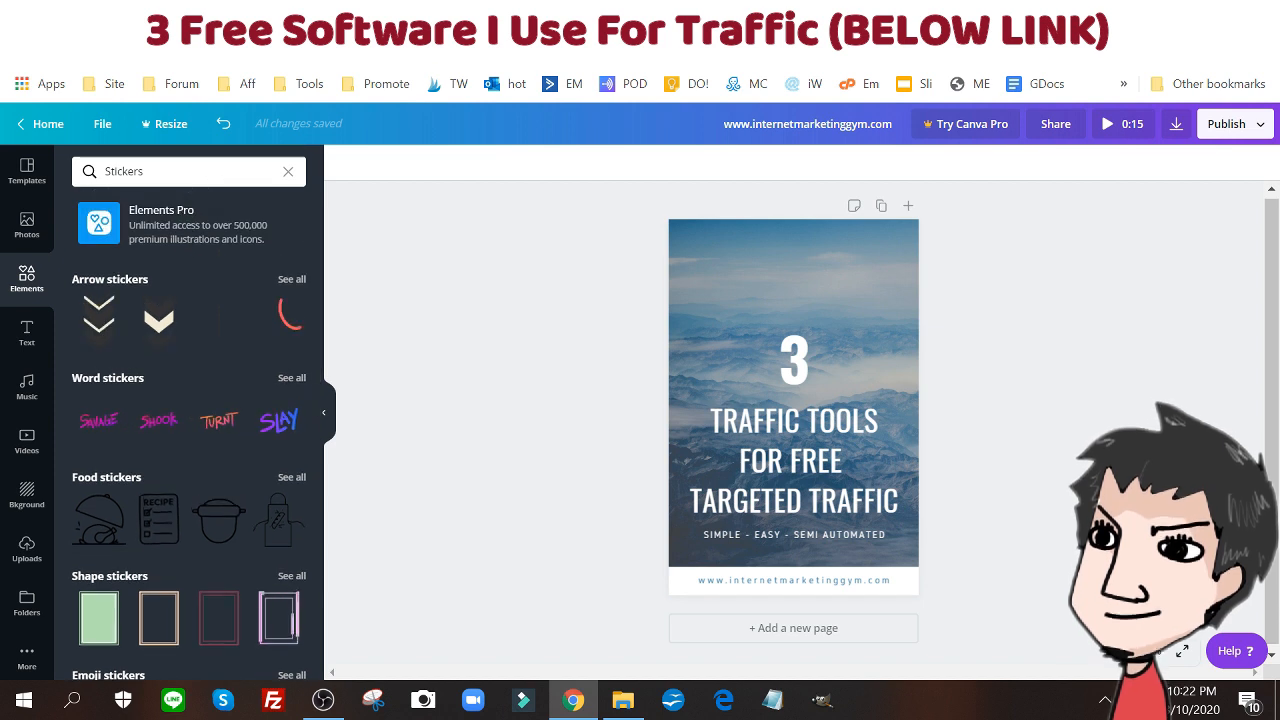
click(180, 171)
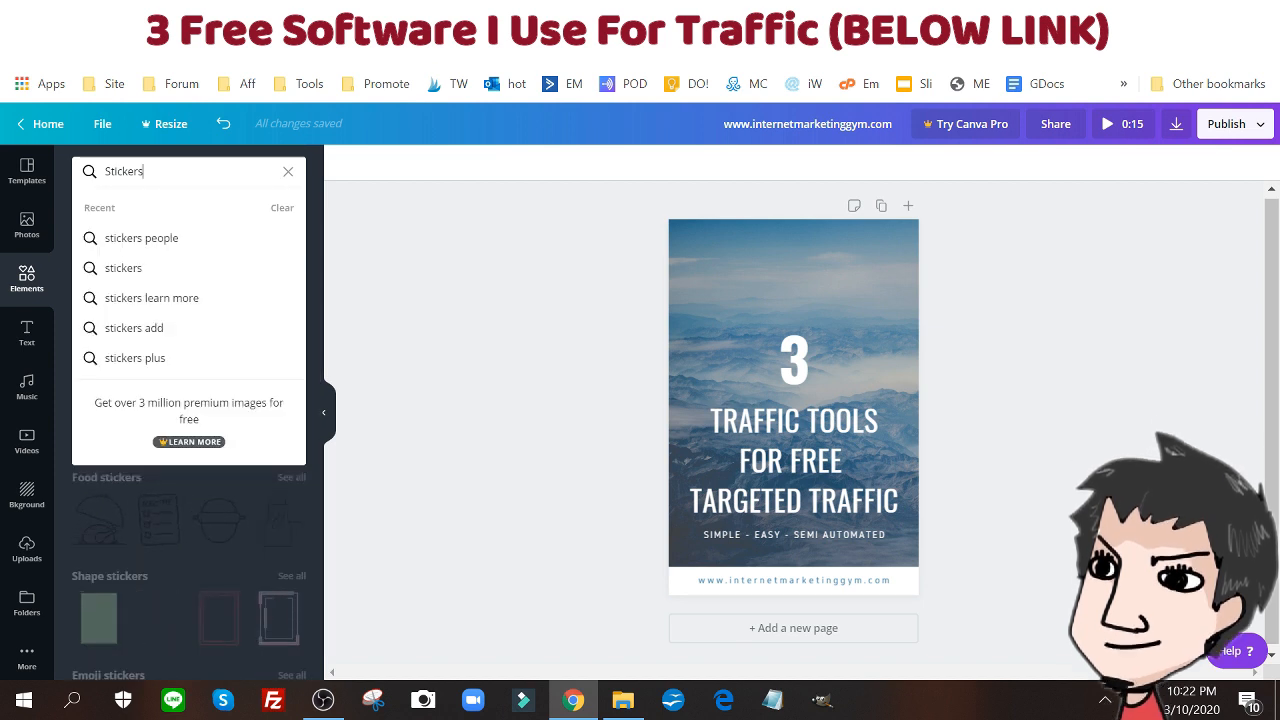
text(click)
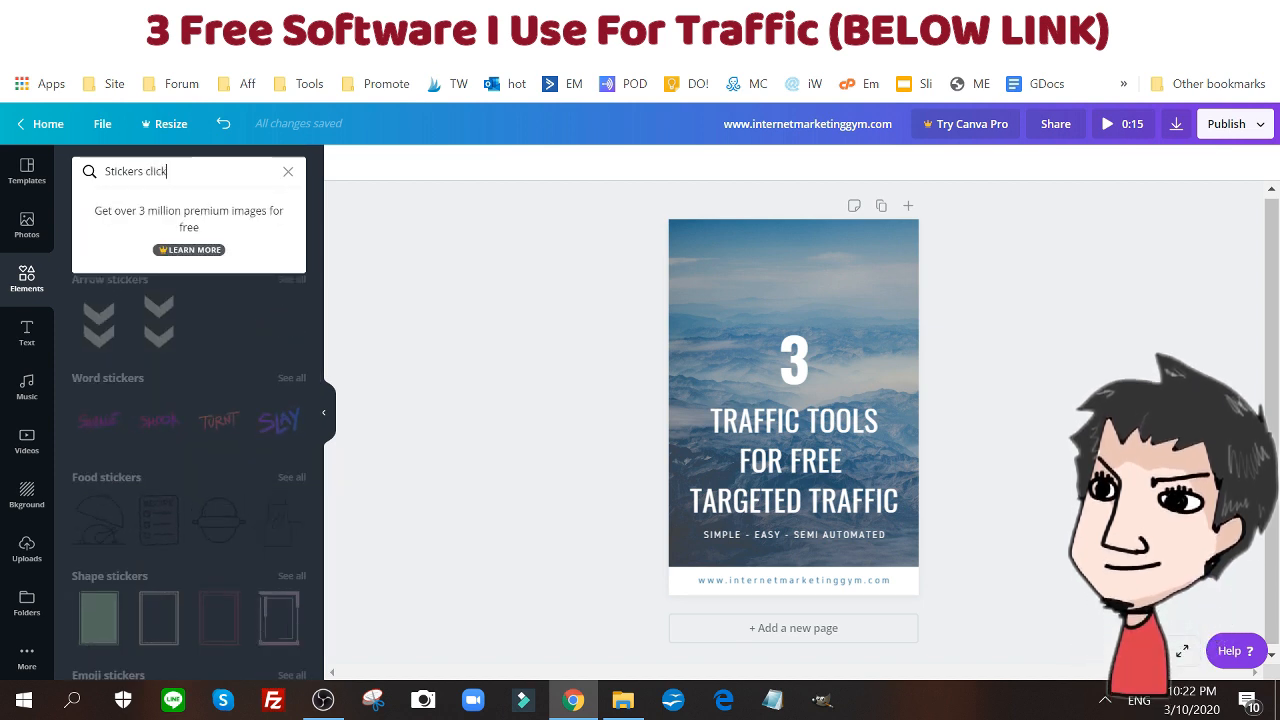
key(Return)
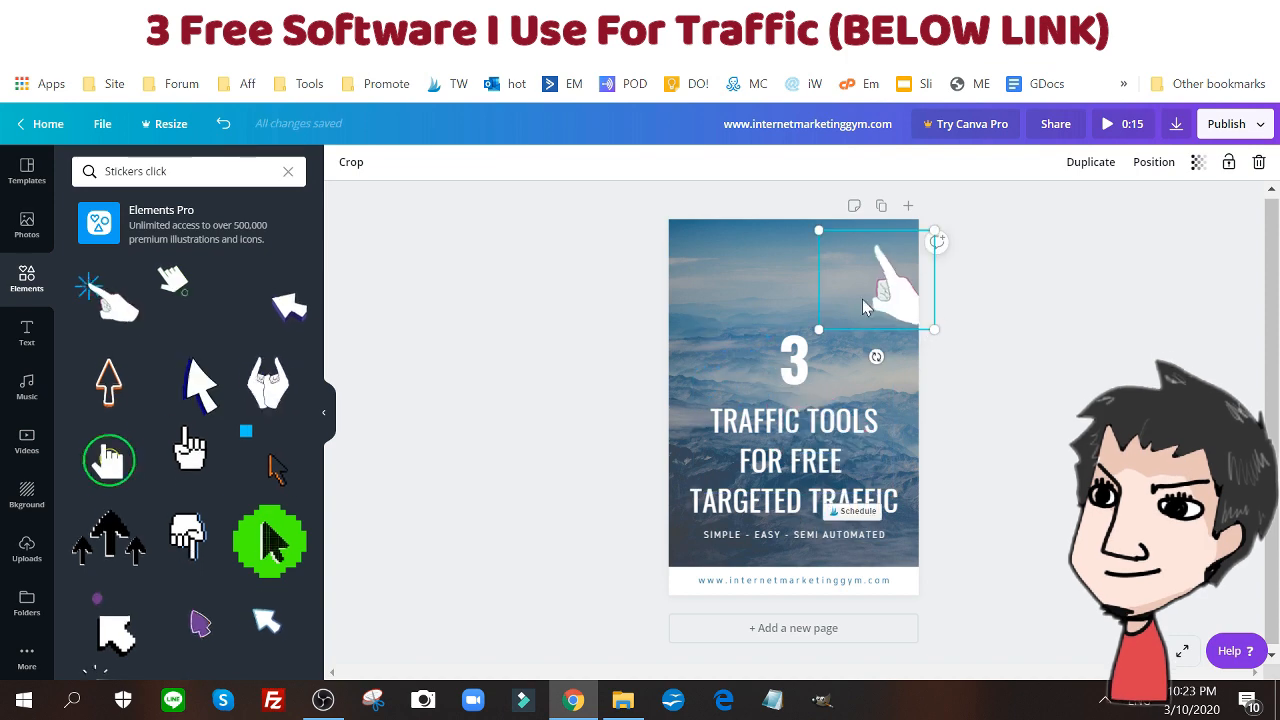
drag(861, 300, 851, 298)
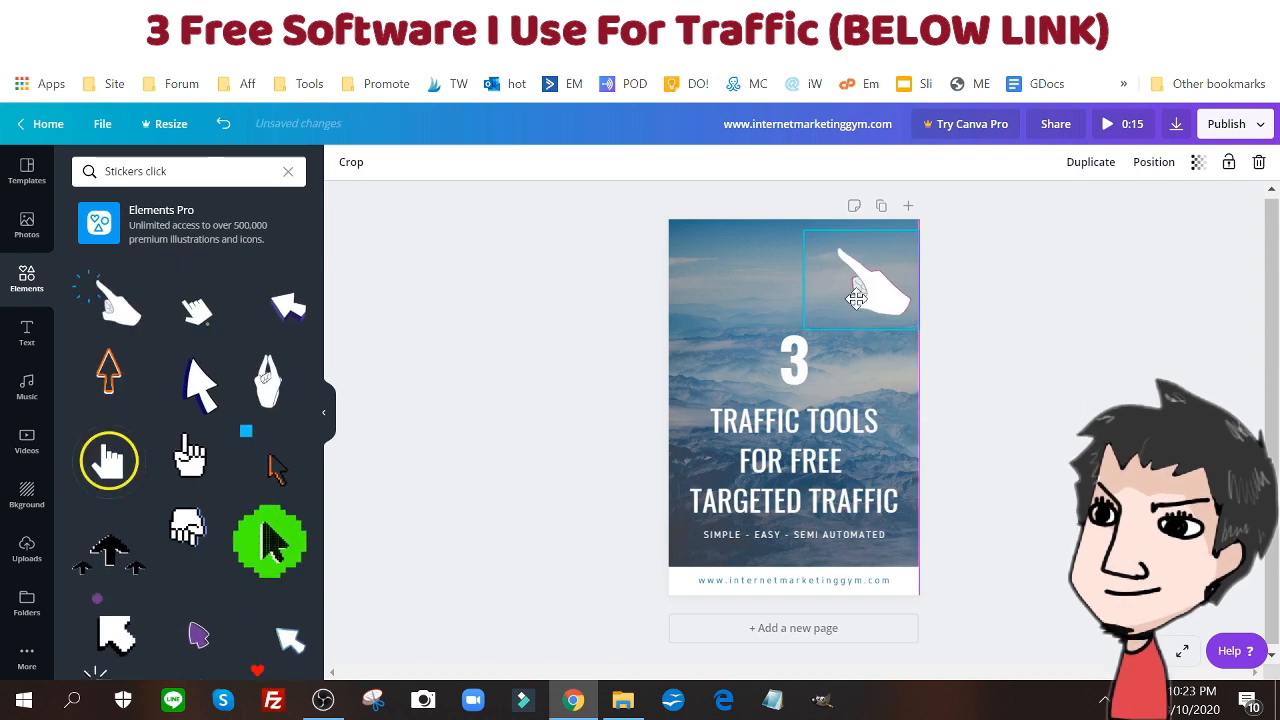
click(585, 300)
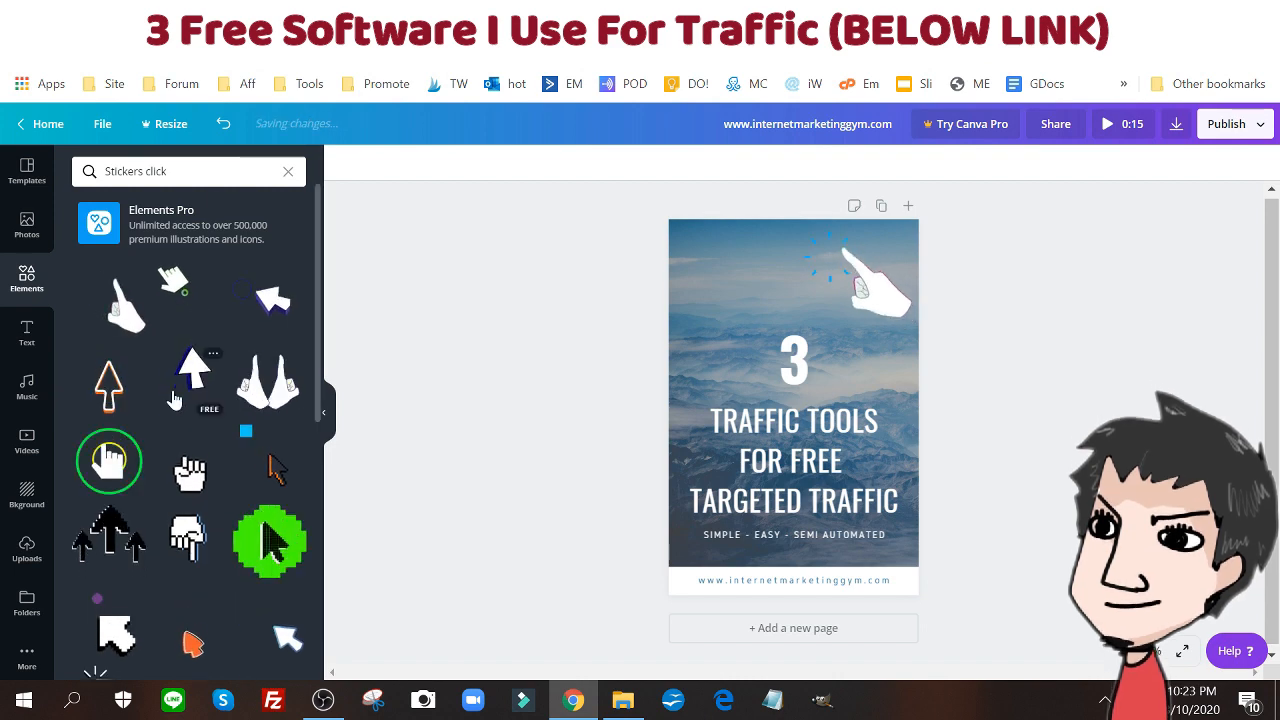
Return to the main elements library and show the complete Word stickers collection within Stickers.
scroll(175, 398, down, 6)
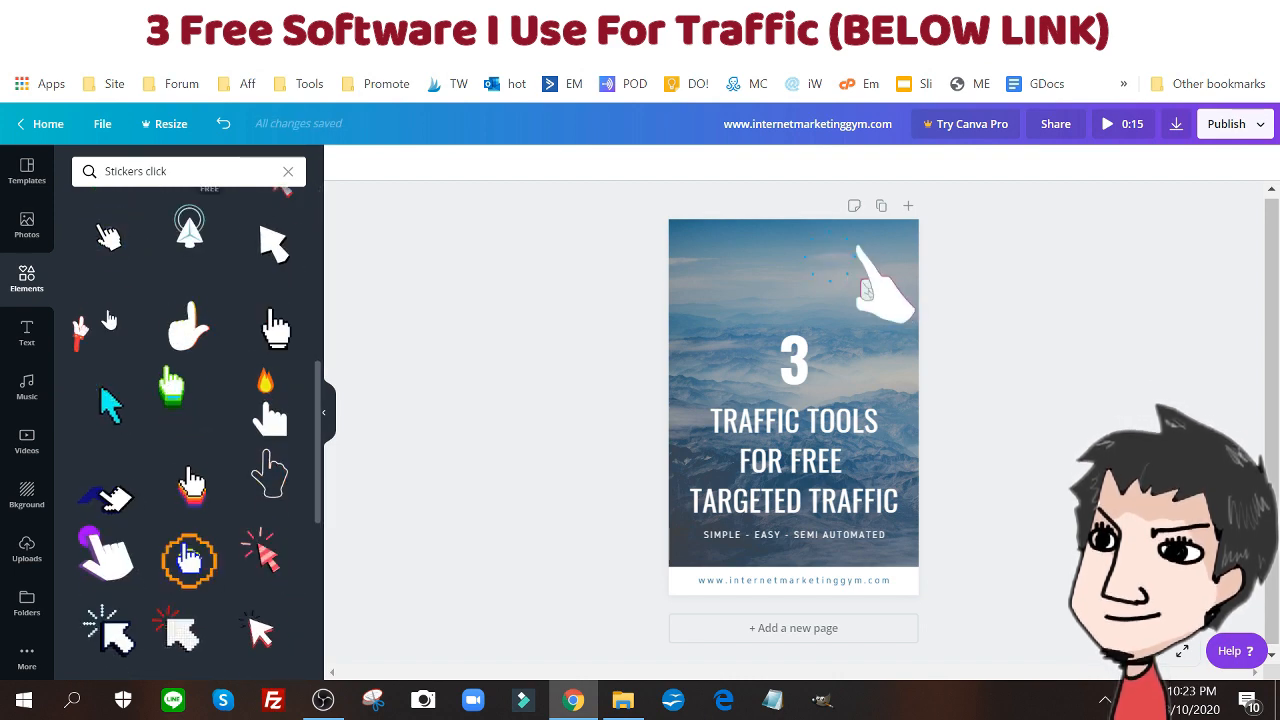
click(24, 274)
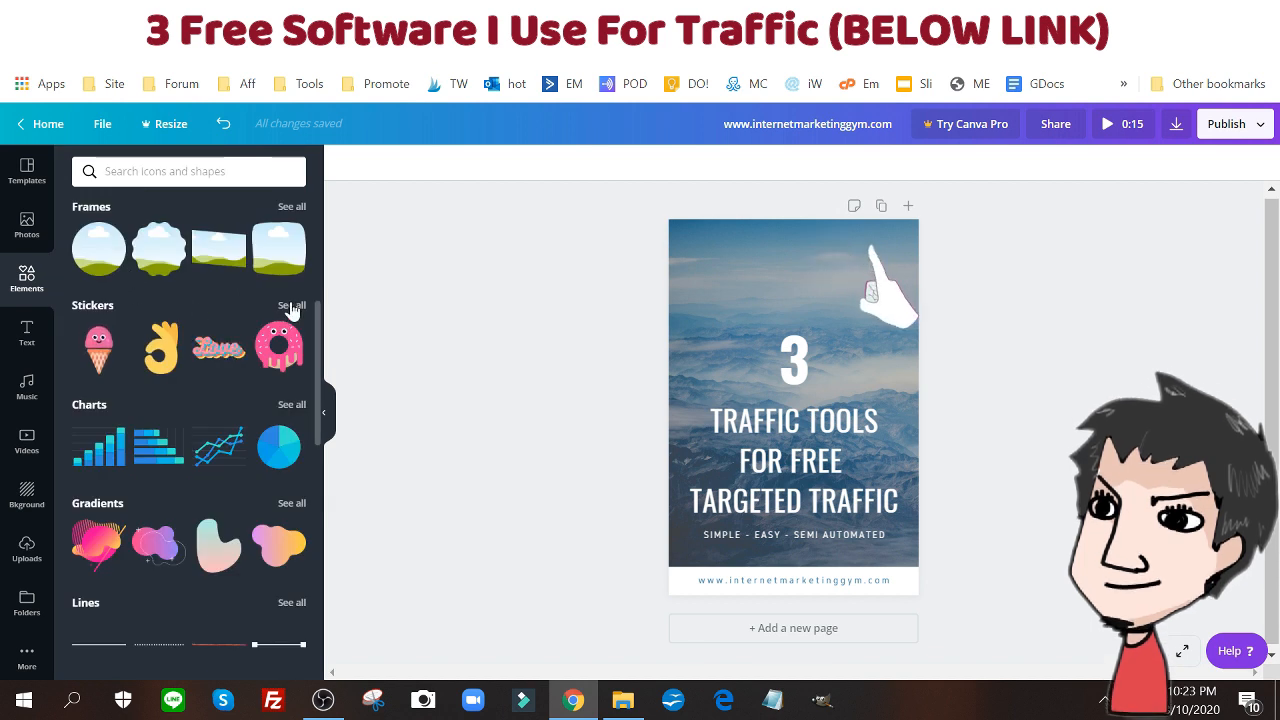
click(291, 306)
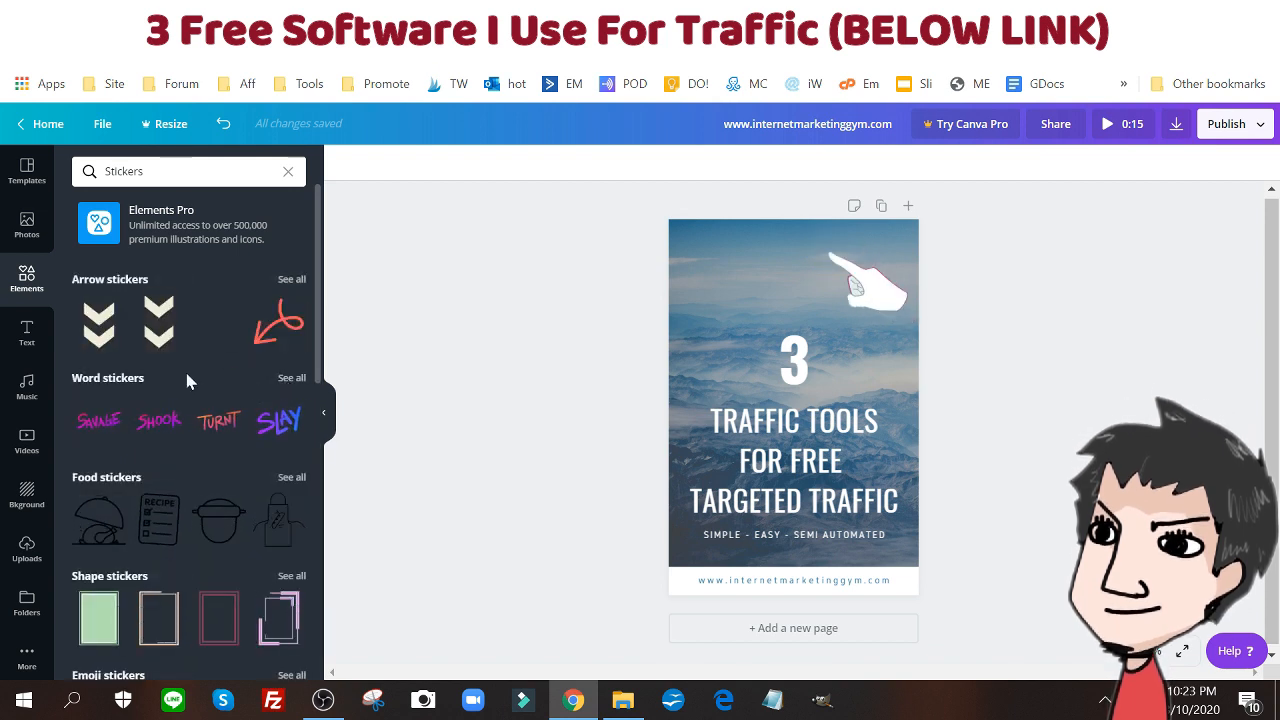
click(283, 382)
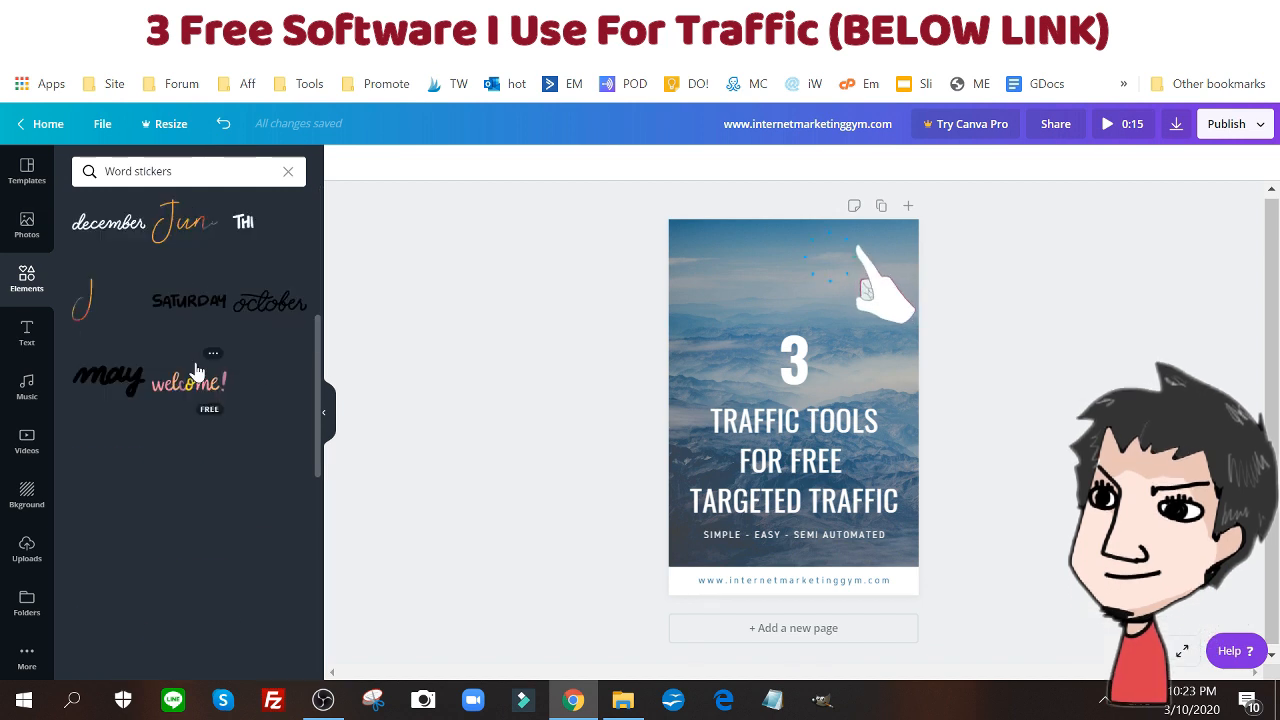
Find the pink and turquoise "SIGN UP TODAY" sticker among the word stickers and add it to the pin.
scroll(197, 372, down, 2)
scroll(197, 372, down, 1)
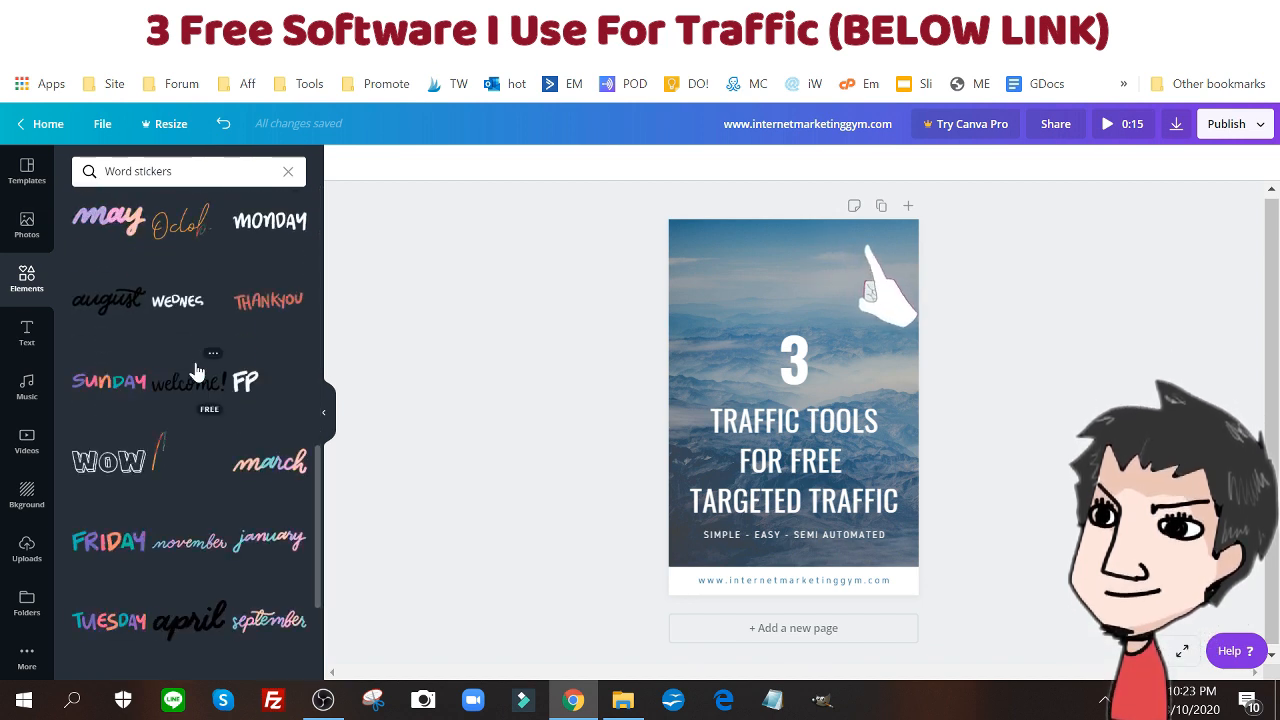
scroll(197, 372, down, 2)
scroll(197, 372, down, 4)
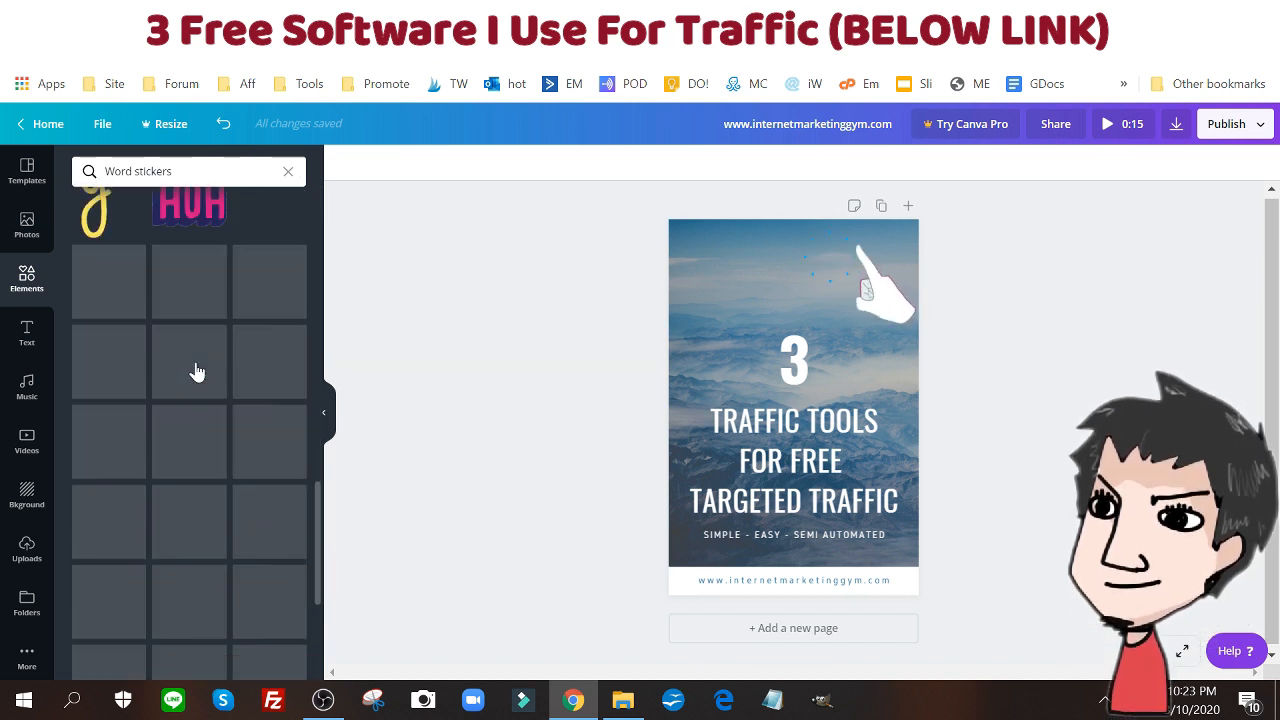
scroll(197, 372, down, 2)
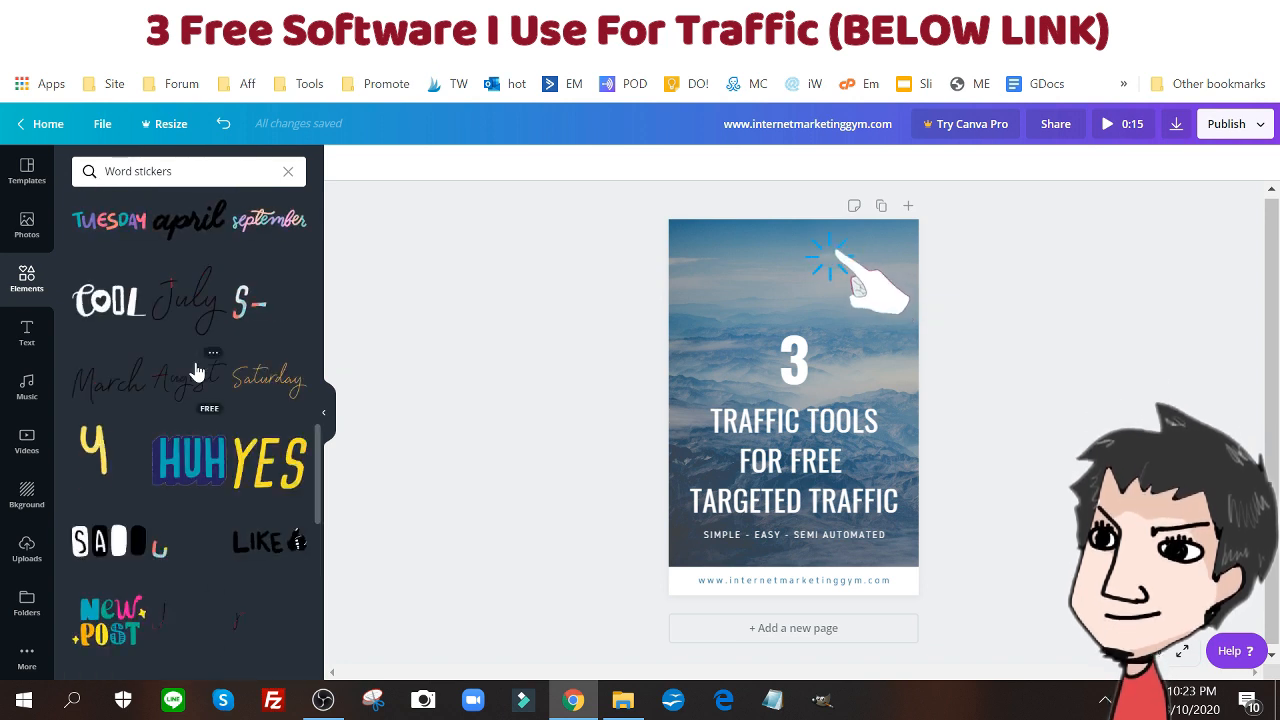
scroll(197, 372, down, 4)
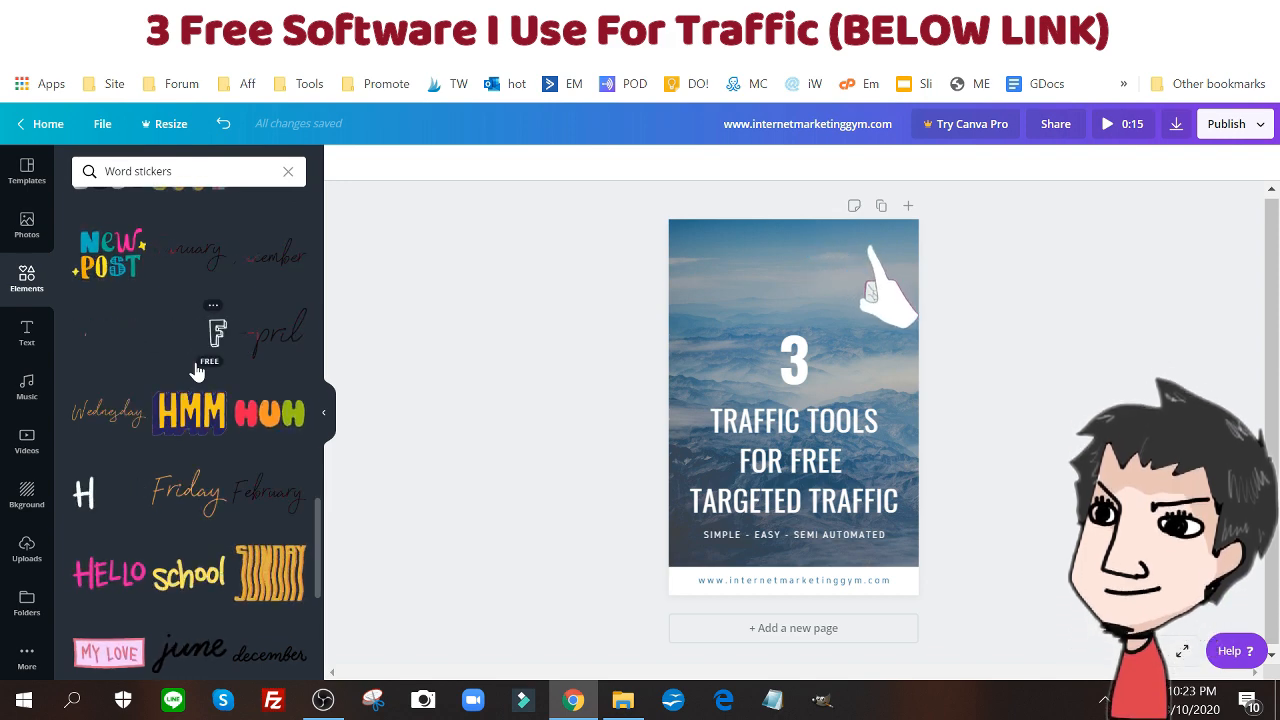
scroll(197, 372, down, 5)
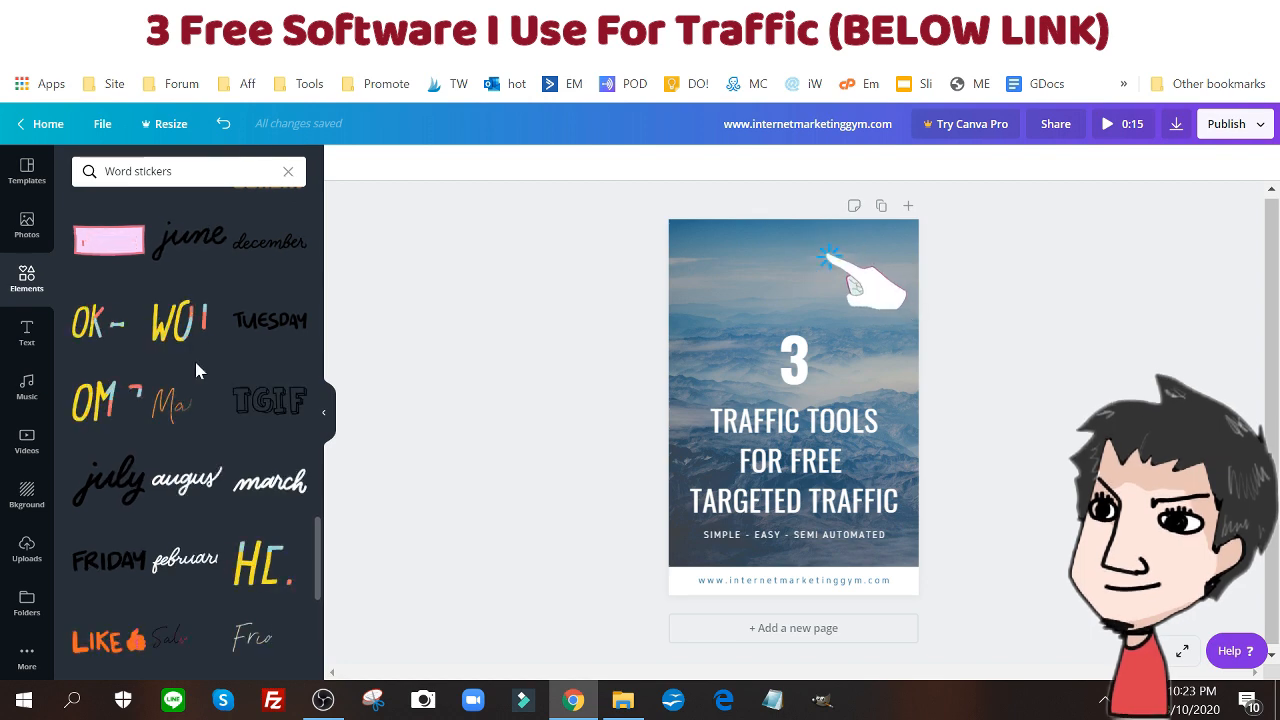
scroll(196, 372, down, 1)
scroll(196, 370, down, 10)
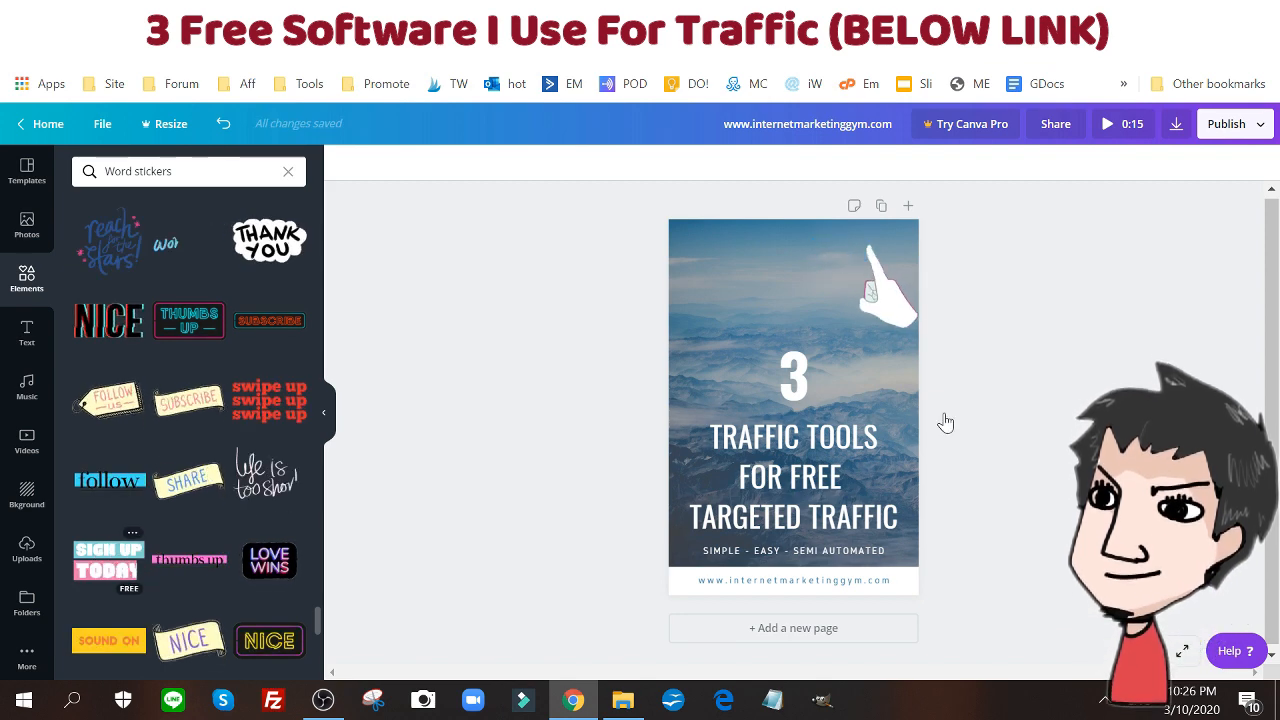
click(765, 355)
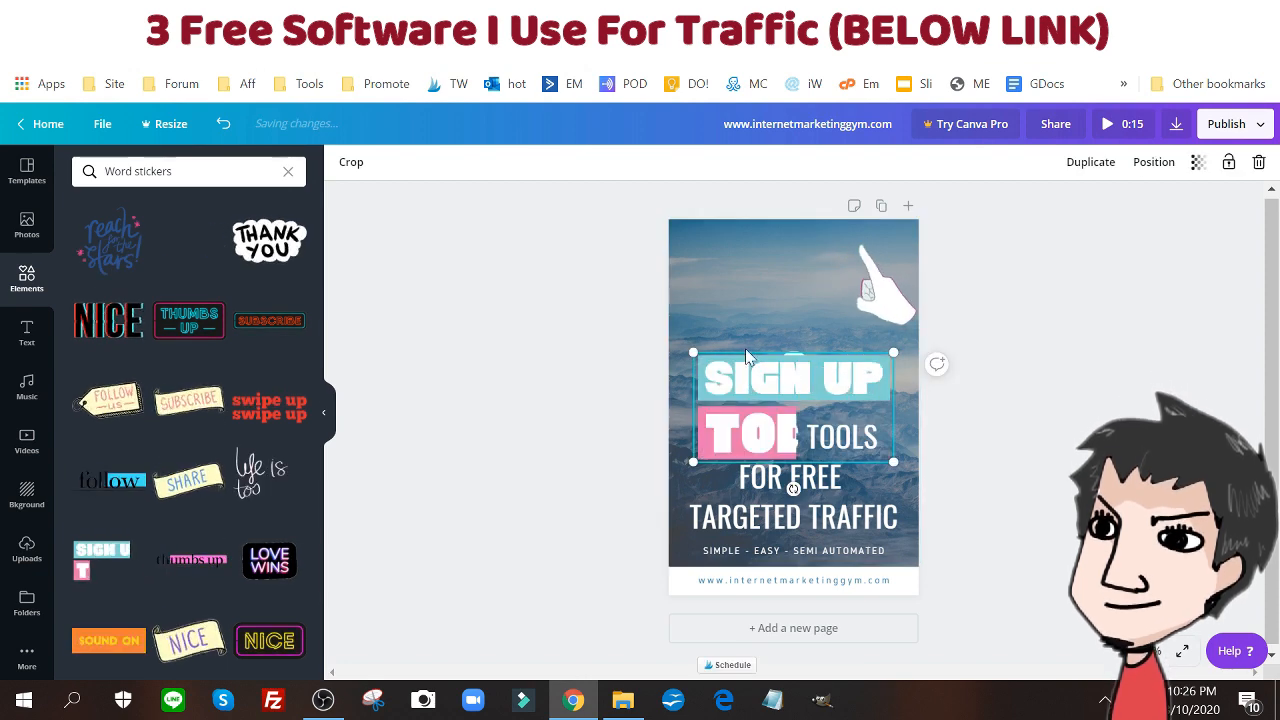
Move the "SIGN UP TODAY" sticker to the upper-left corner of the pin and open its layering and alignment options.
drag(745, 336, 746, 266)
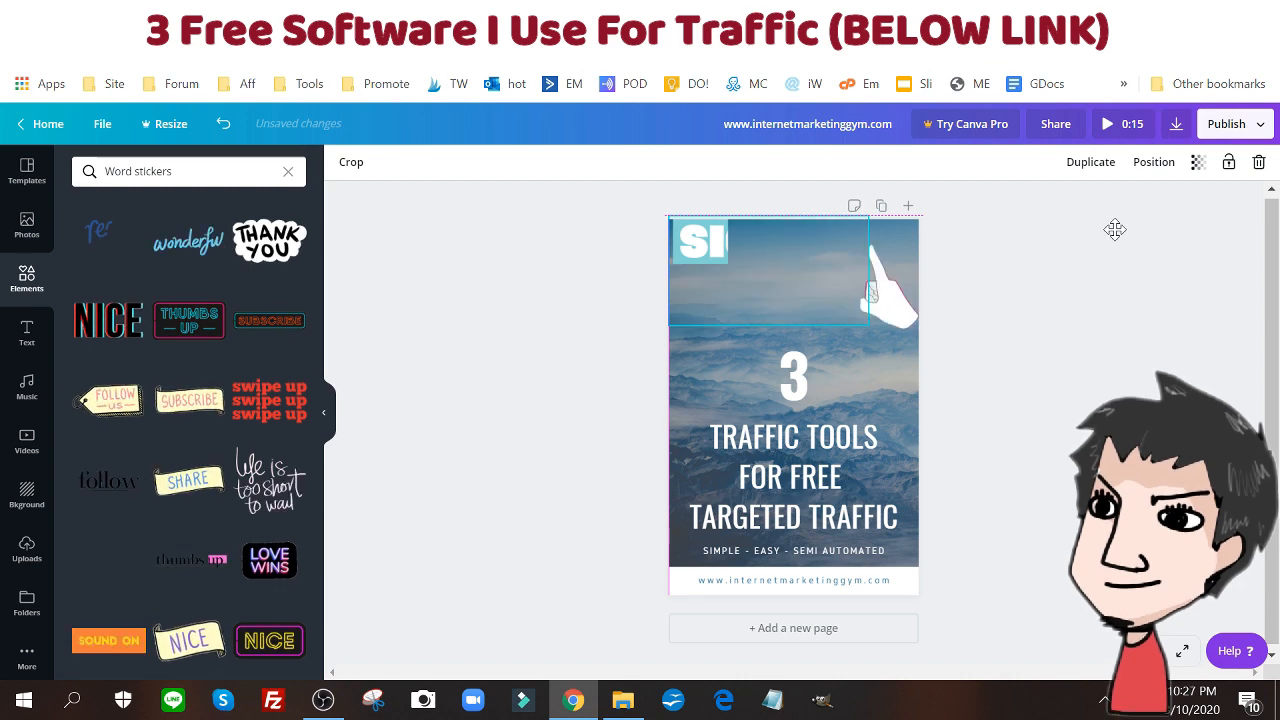
click(1155, 175)
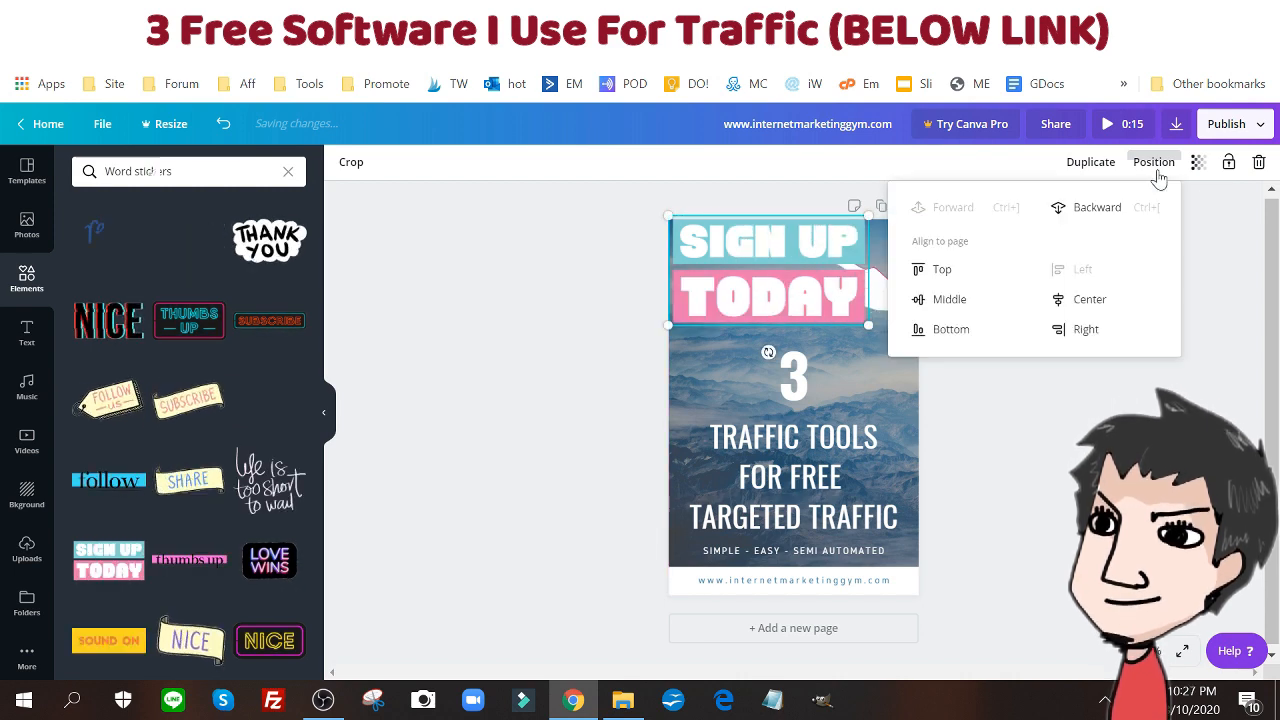